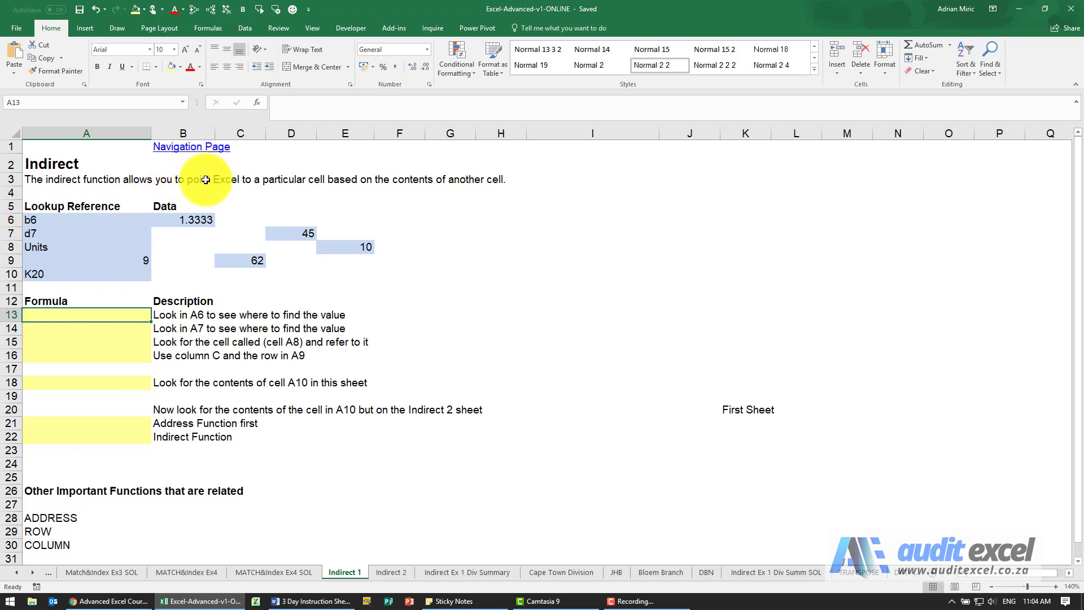
Step: Insert an INDIRECT function in cell A13 with A6 as its reference text
left_click(257, 103)
left_click(626, 416)
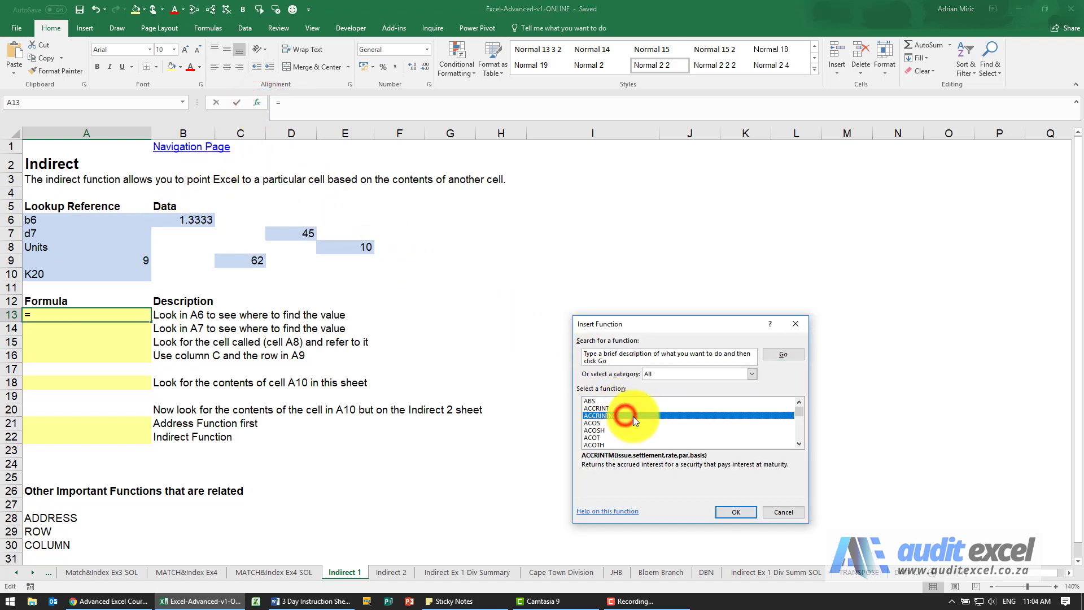
type("indi")
key("Return")
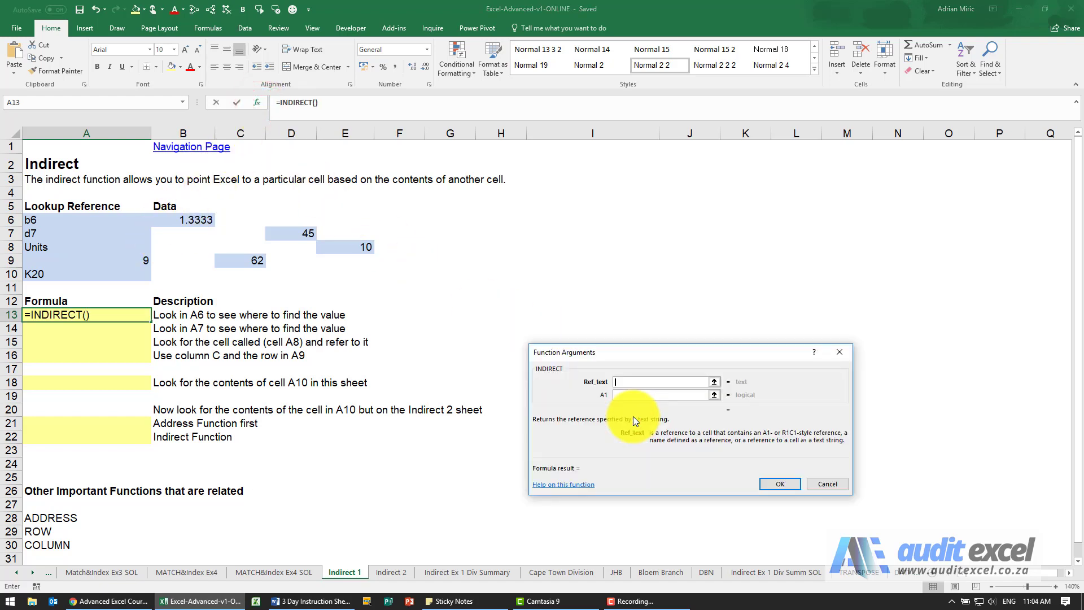
left_click(77, 220)
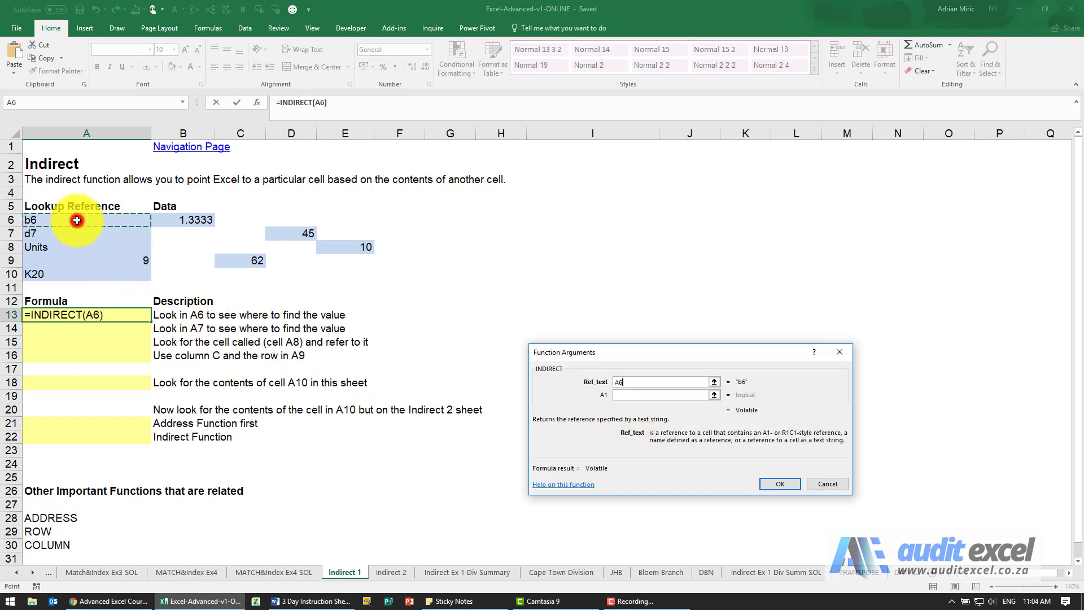
left_click(772, 489)
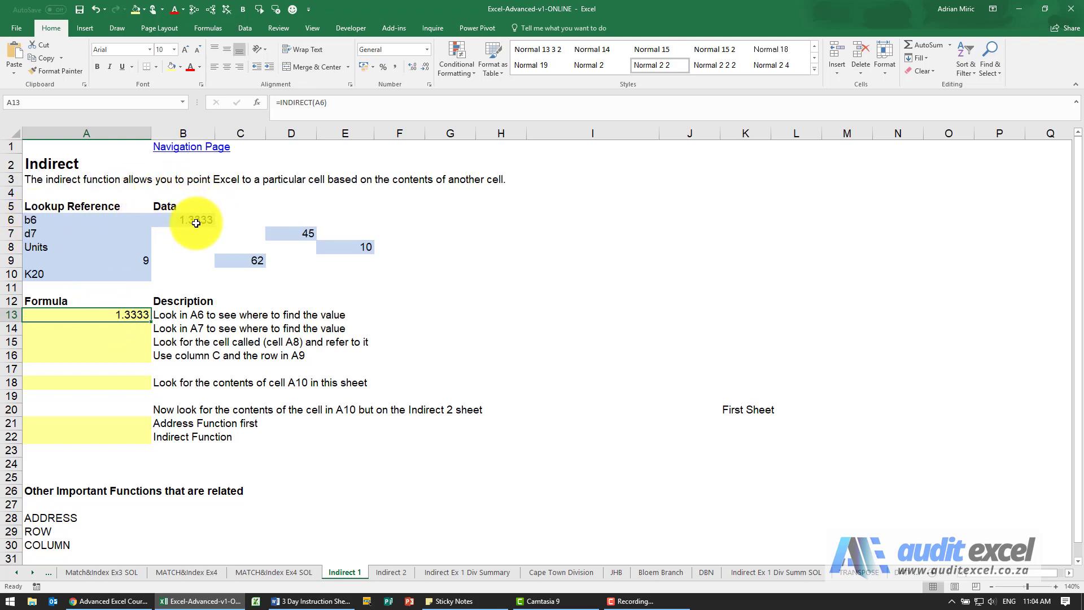
Step: Test the A13 formula by changing the lookup reference in A6 to d7, and set it back to b6
left_click(110, 219)
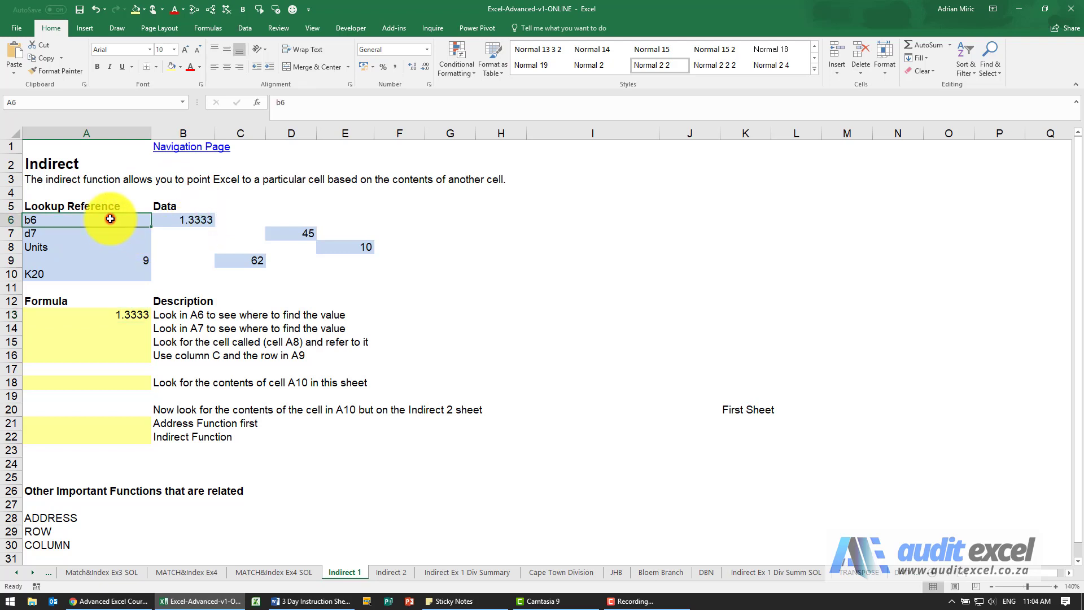
type("d7")
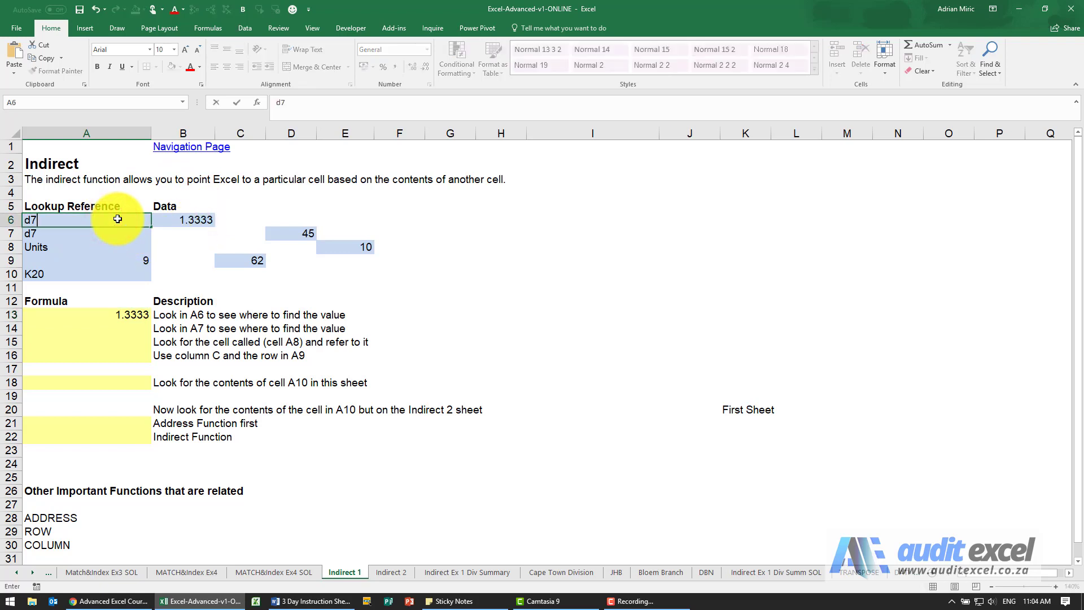
key("Return")
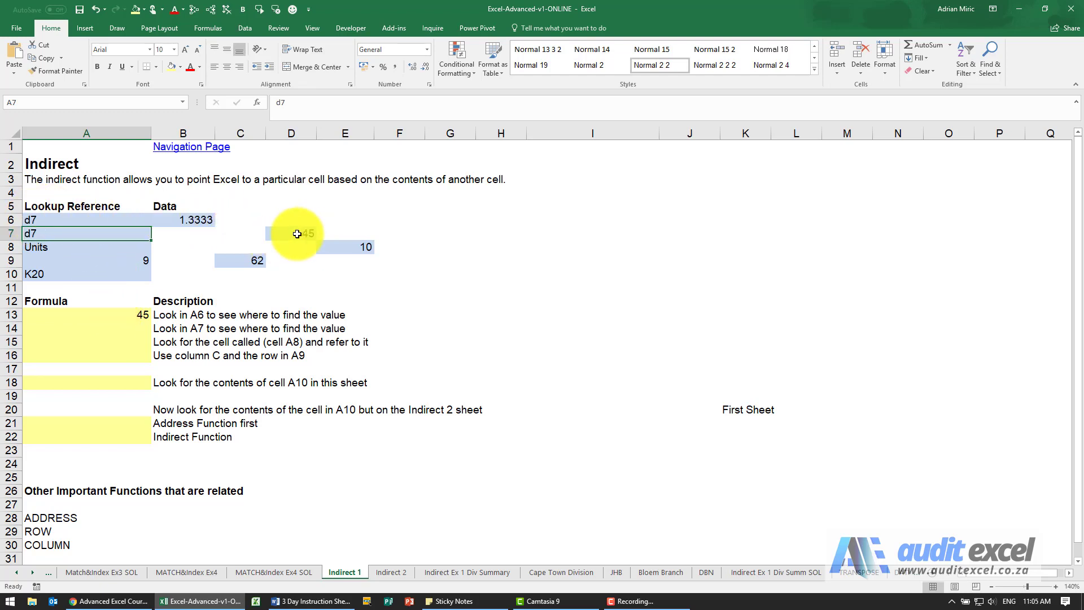
left_click(122, 220)
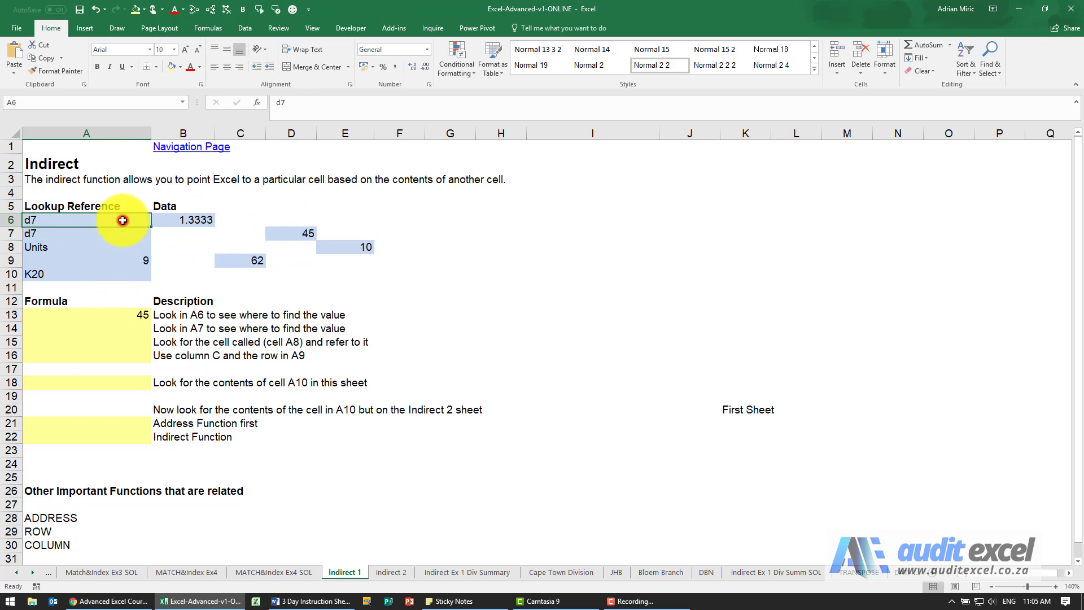
type("b6")
key("Return")
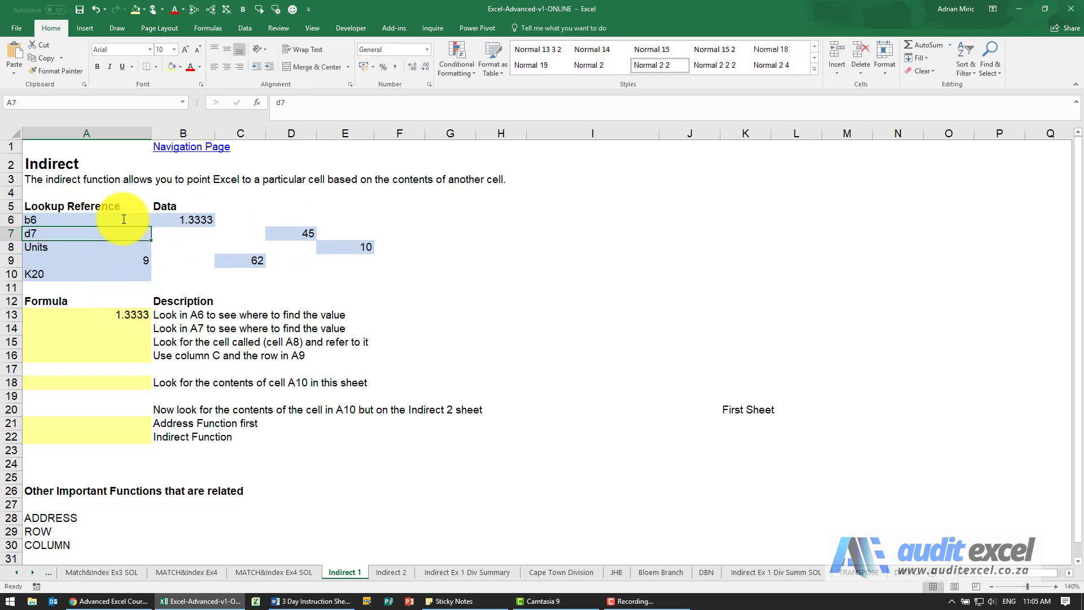
Step: Copy the INDIRECT formula from A13 down to A14 and inspect which cell the copy references
left_click(120, 315)
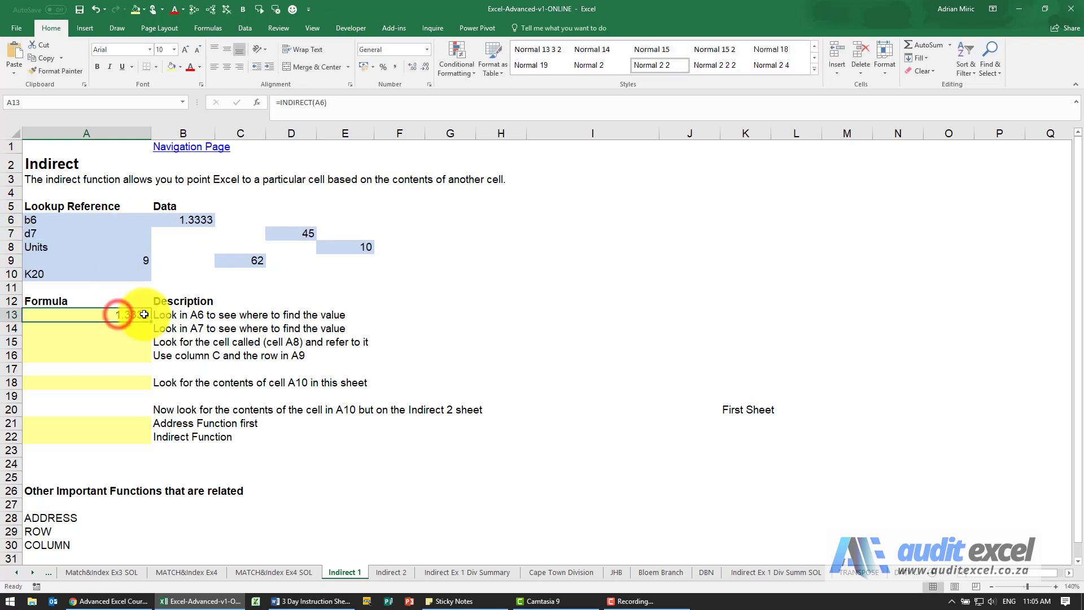
left_click_drag(148, 320, 143, 328)
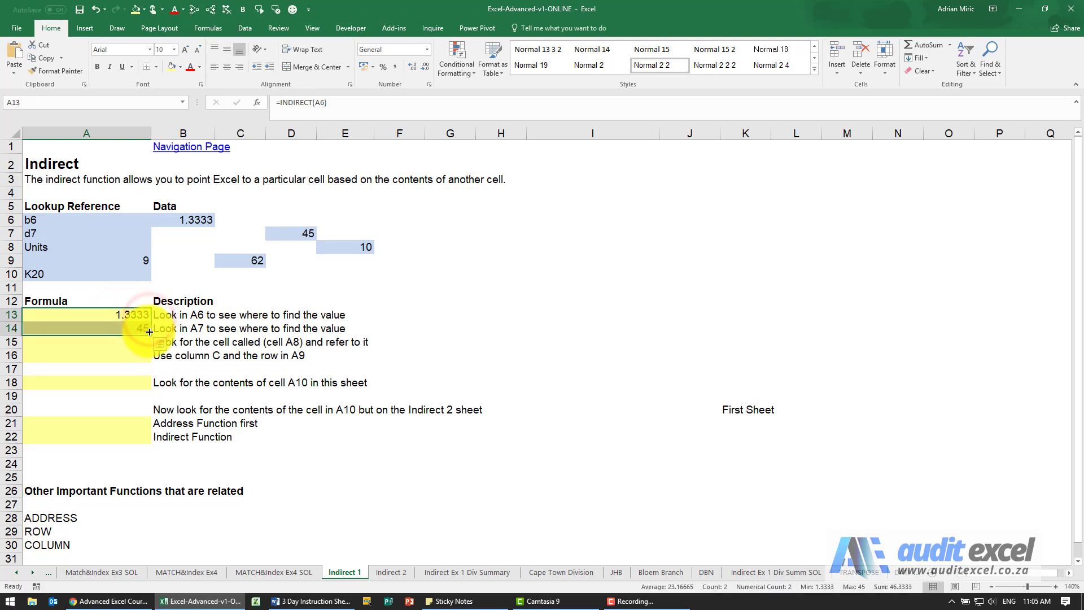
left_click(135, 332)
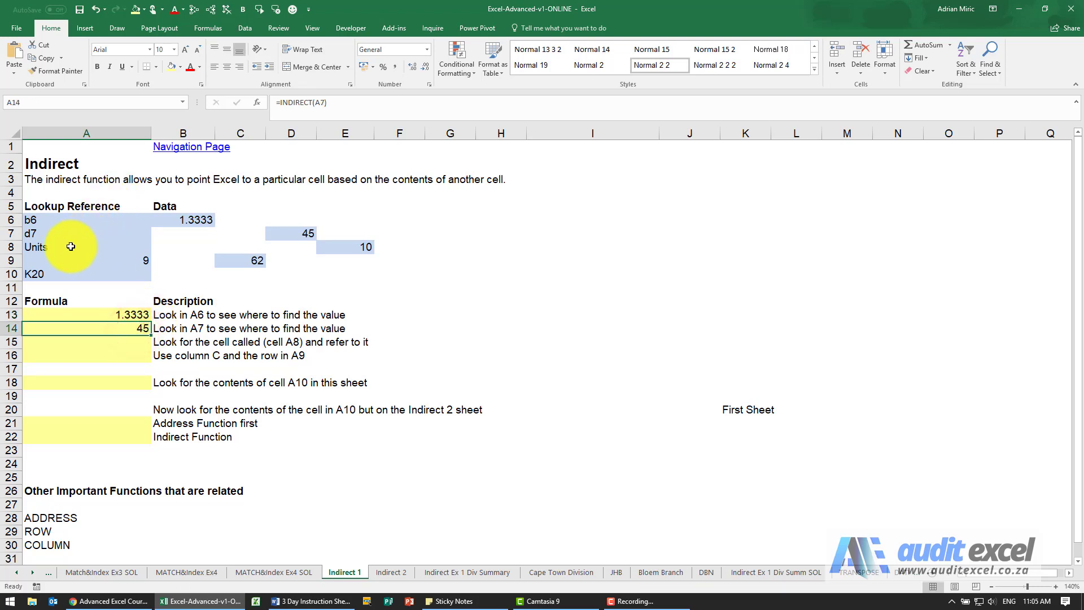
left_click(319, 102)
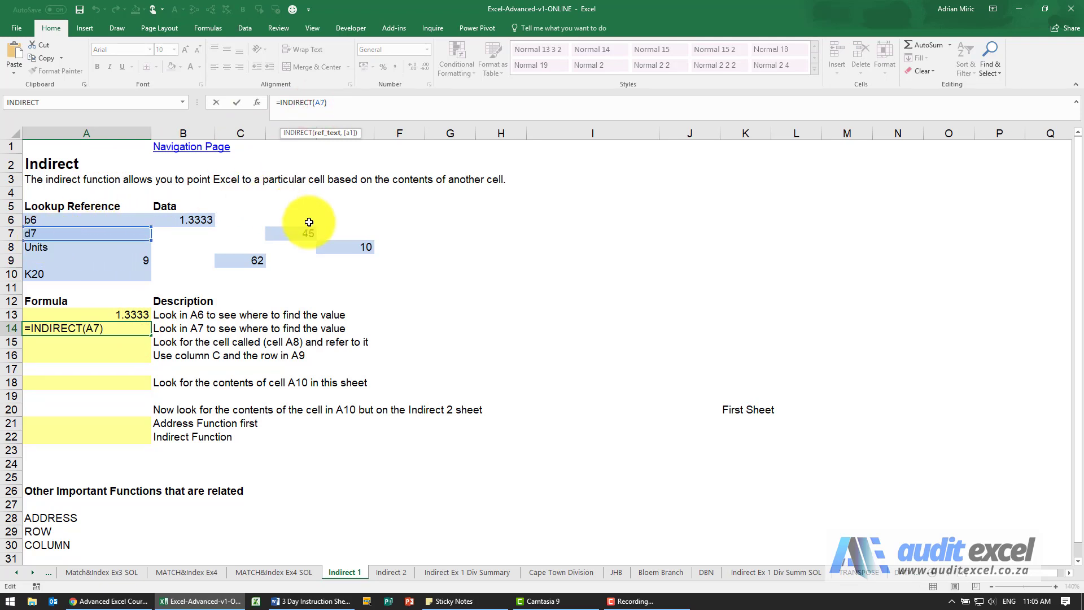
key("ctrl+Return")
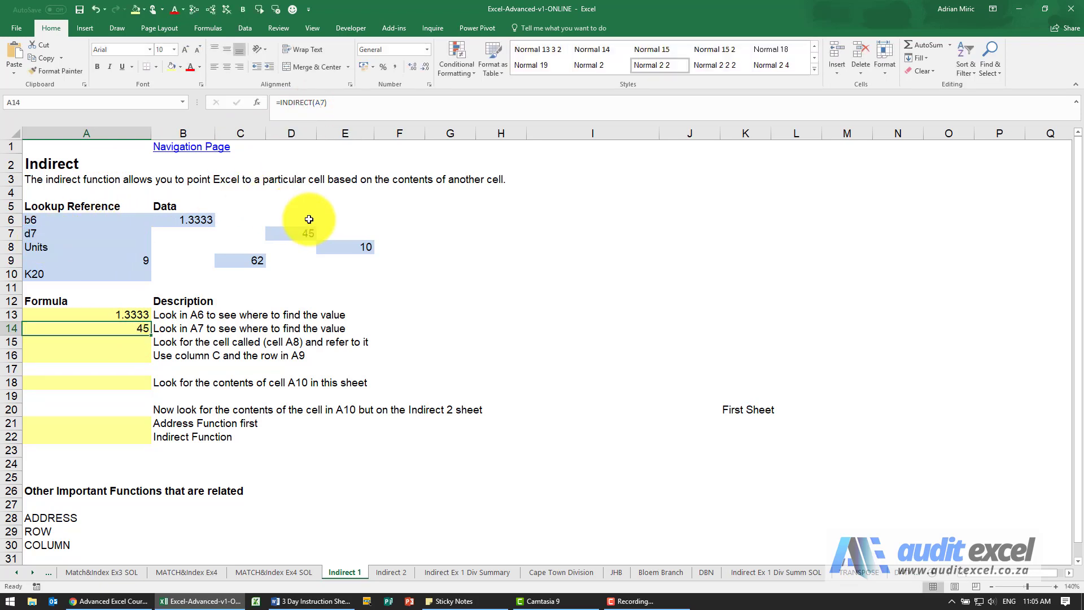
Step: Compare the text in A8 with the workbook's defined names and go to the cell named Units
left_click(148, 342)
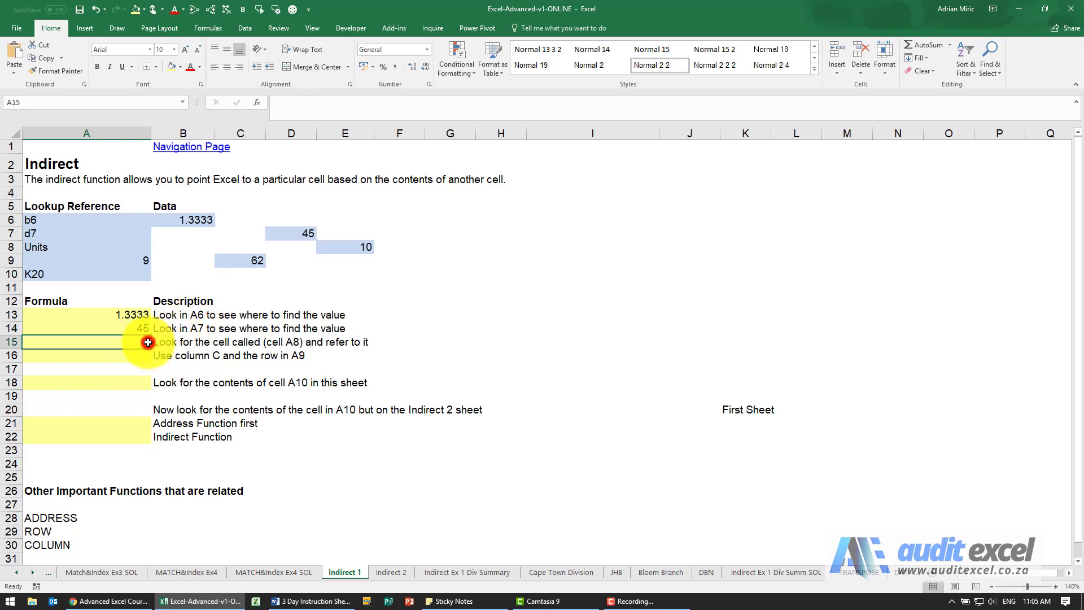
left_click(62, 249)
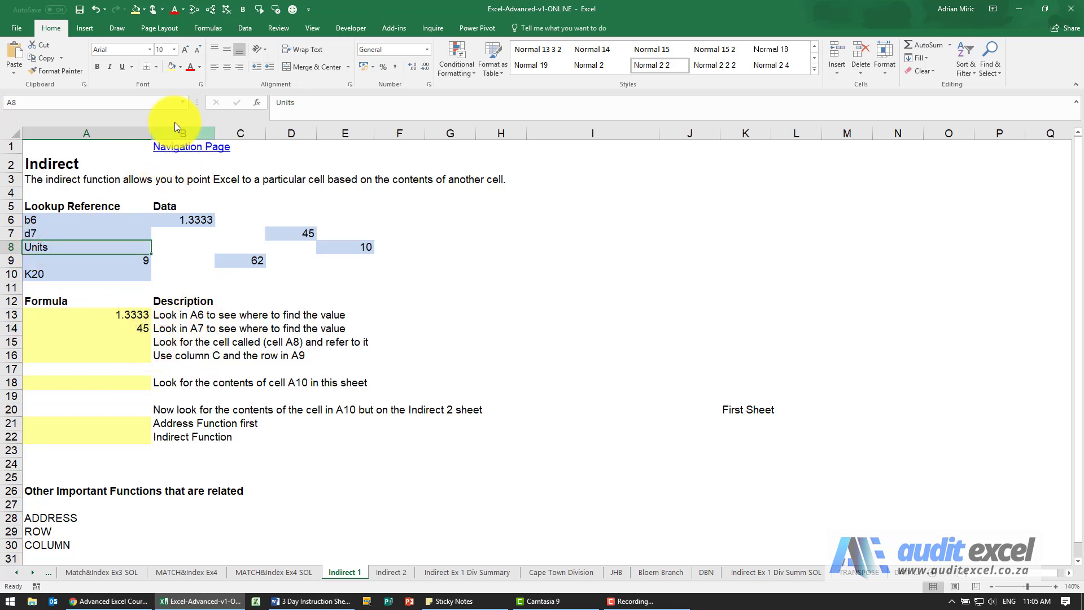
left_click(73, 244)
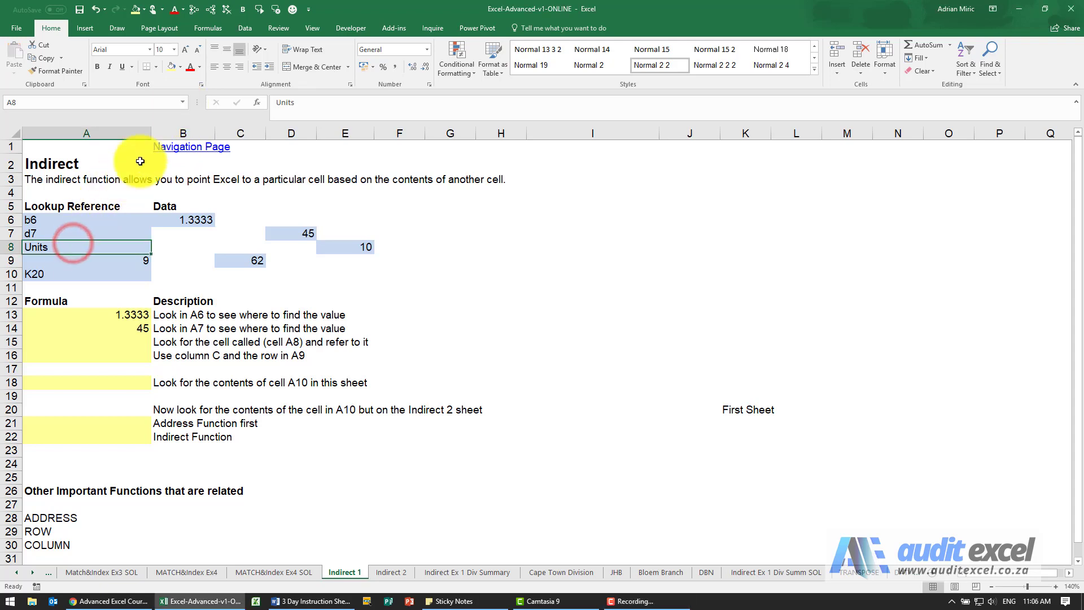
left_click(181, 100)
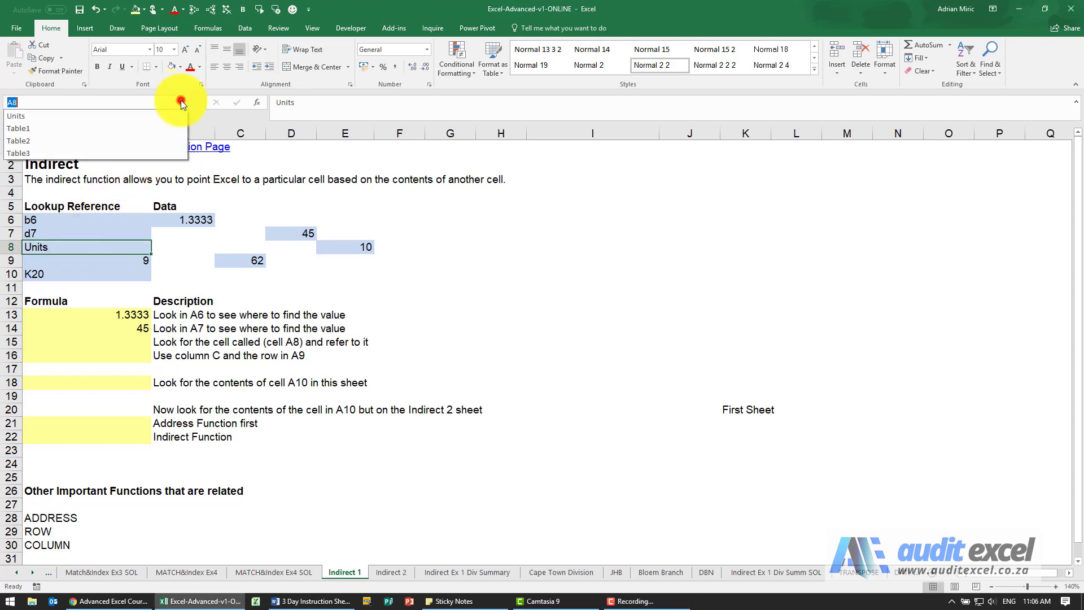
left_click(127, 115)
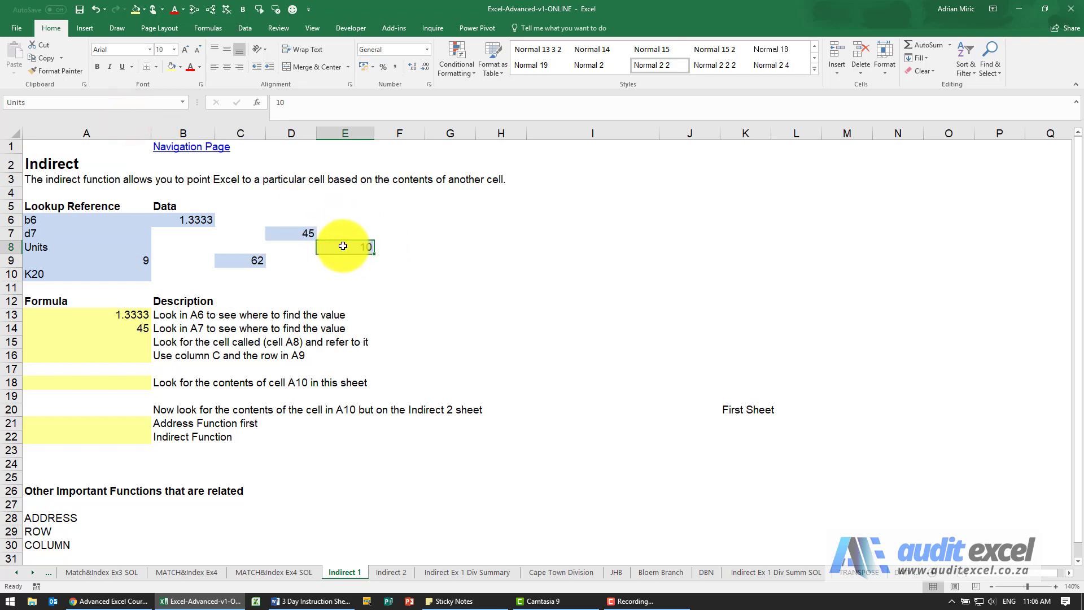
Step: Insert an INDIRECT function in cell A15 with A8 as its reference text
left_click(139, 341)
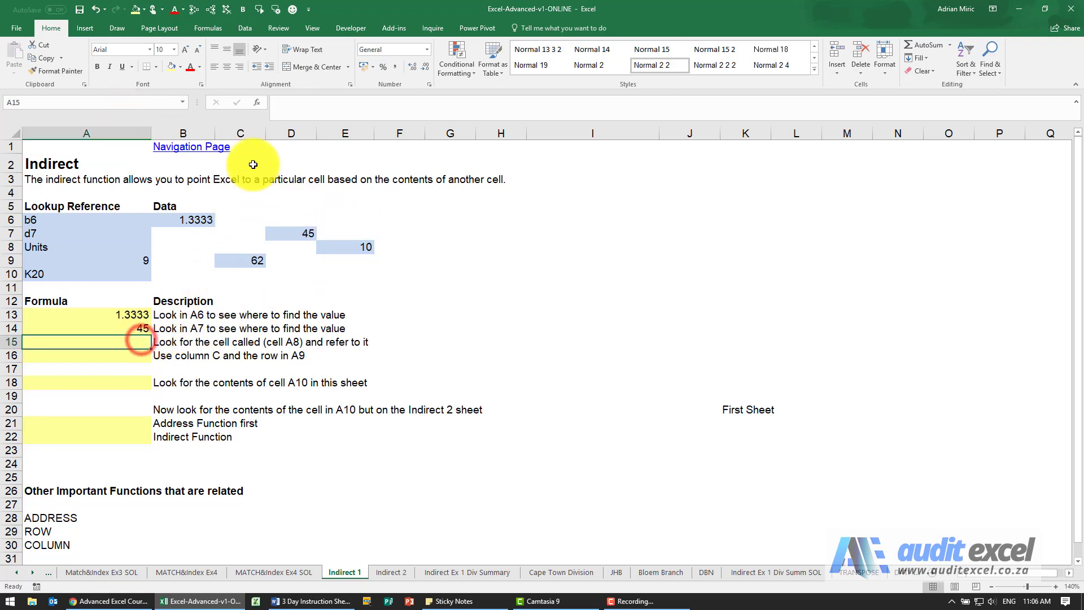
left_click(634, 429)
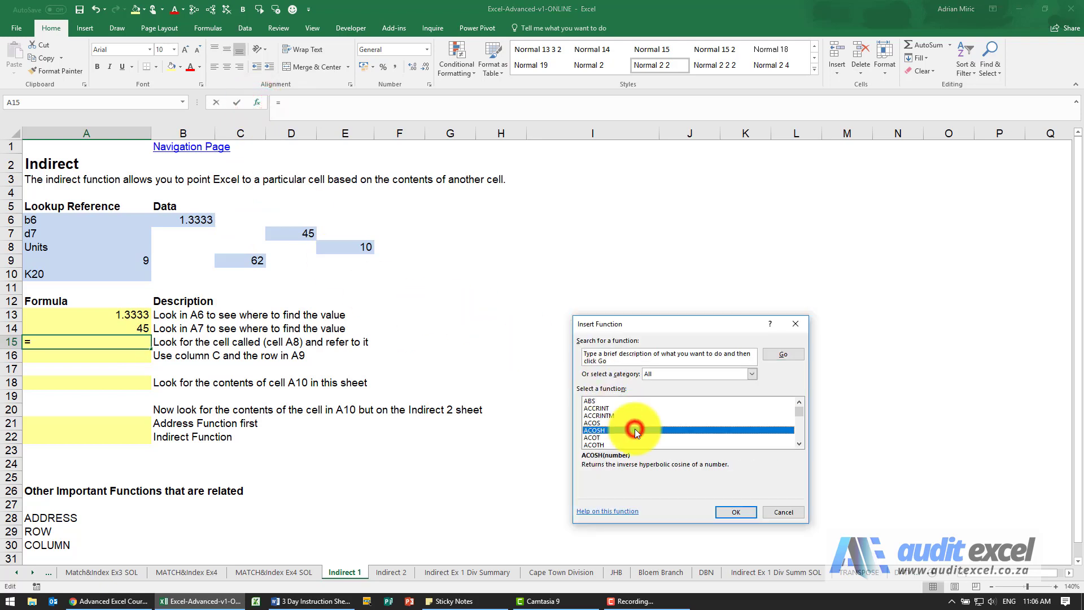
type("indi")
key("Return")
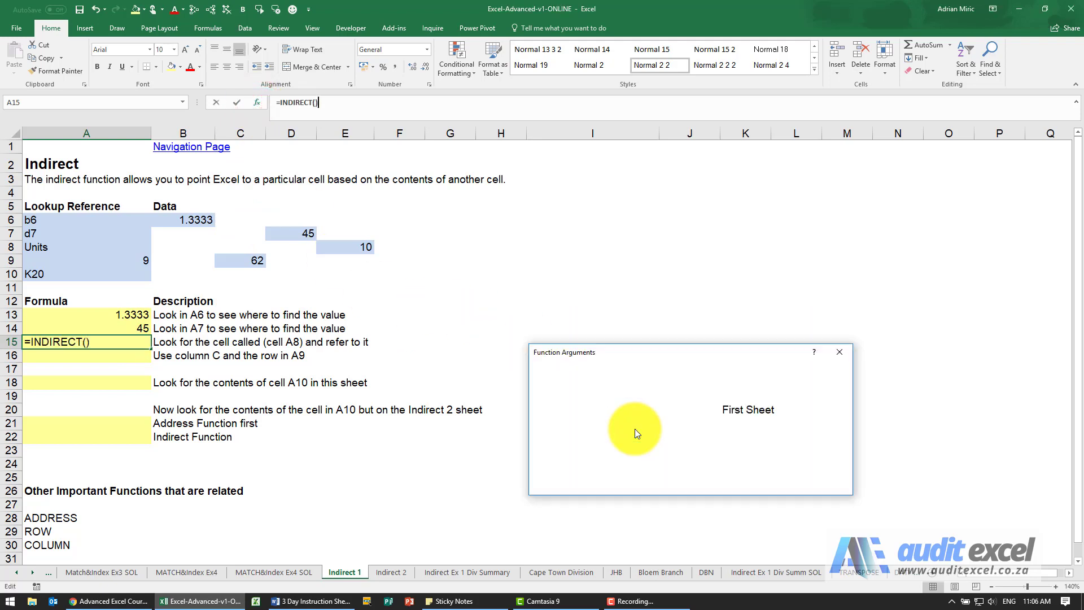
left_click(79, 245)
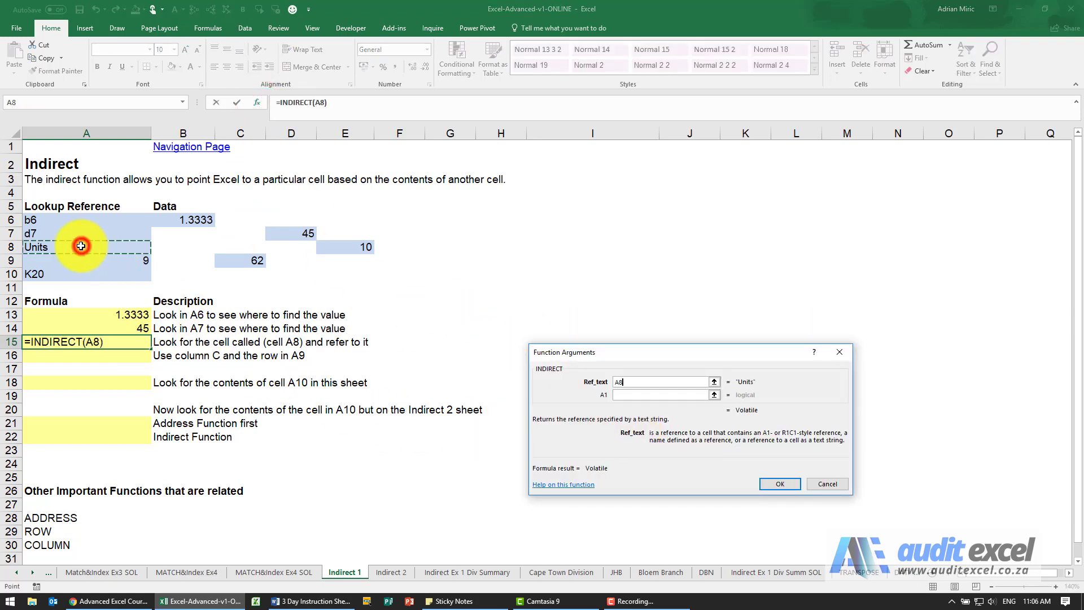
left_click(766, 479)
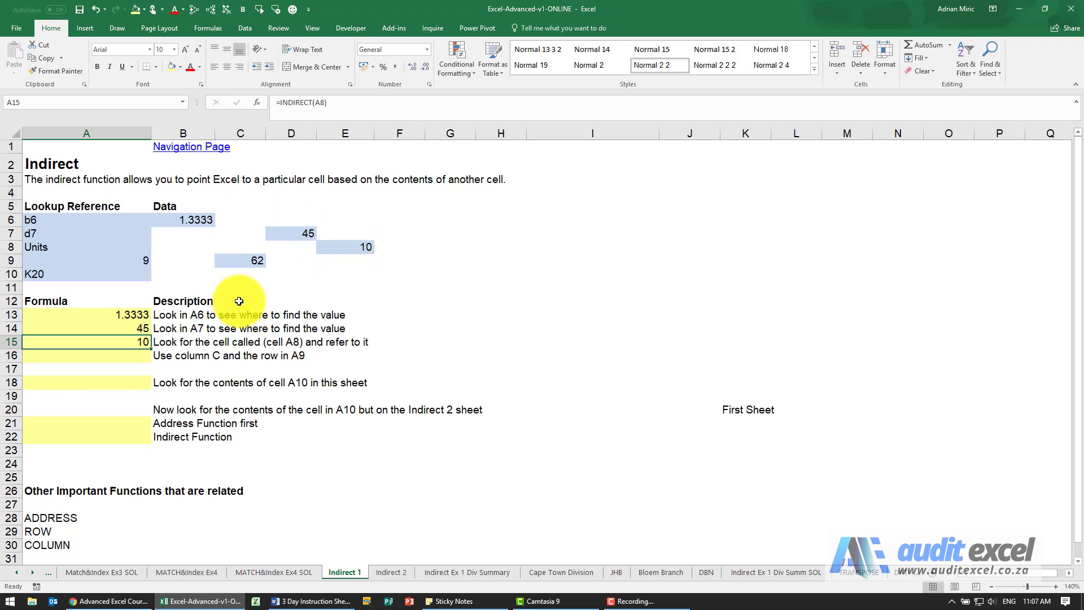
Step: Insert an INDIRECT function in cell A16 that joins column letter "C" with the row number in A9, using "C"&A9
left_click(140, 358)
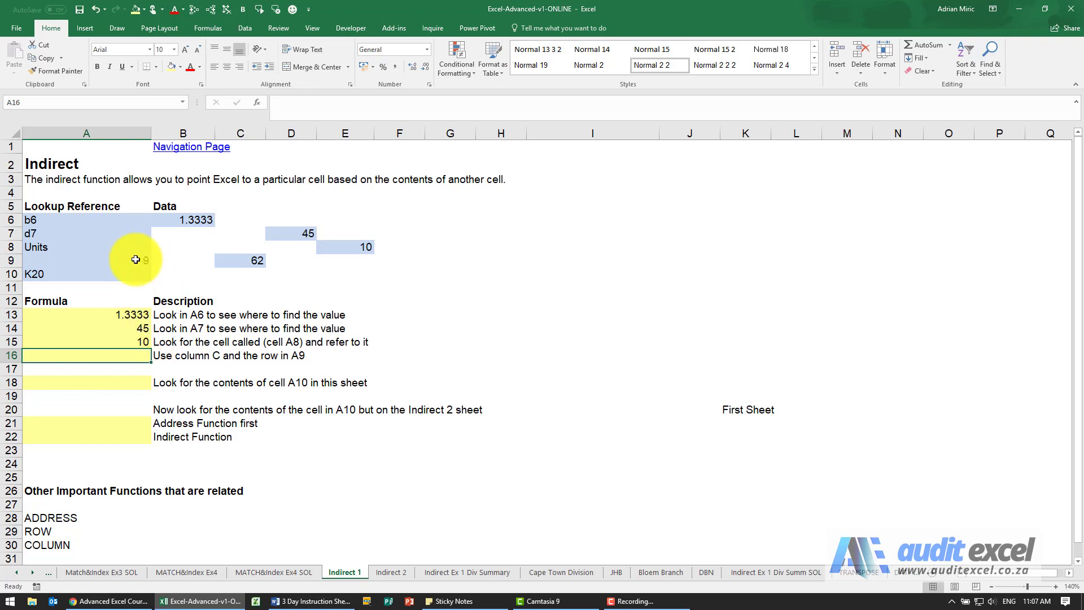
left_click(257, 103)
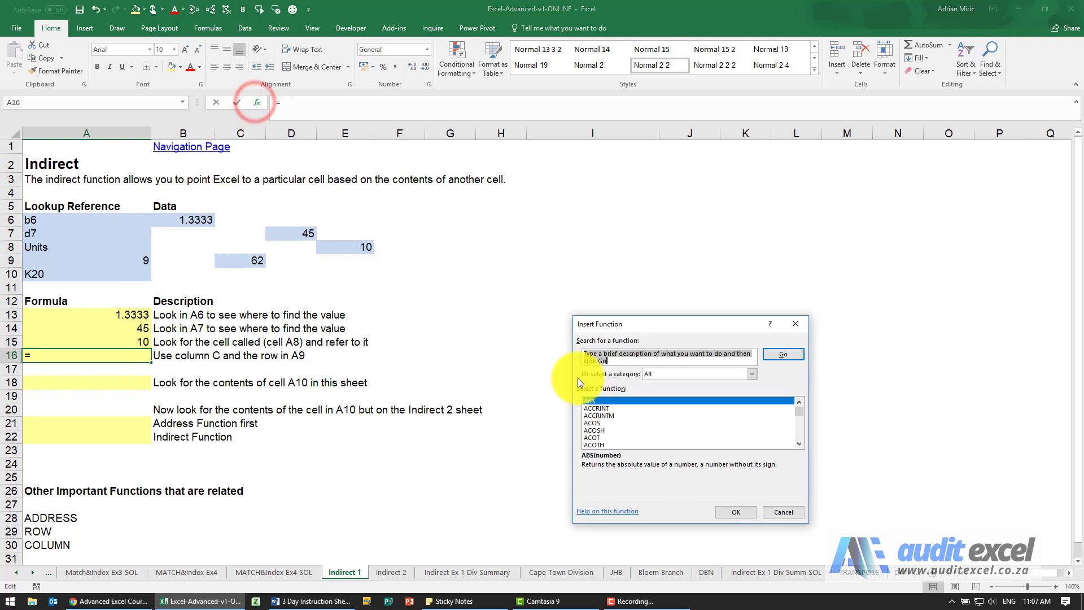
left_click(605, 408)
type("index")
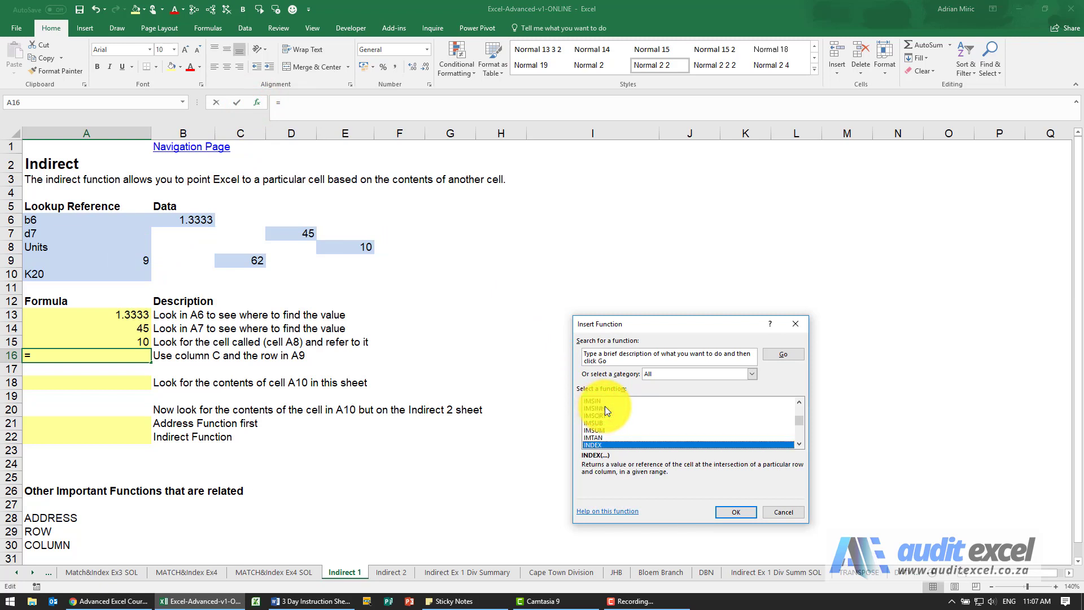
key("Down")
key("Return")
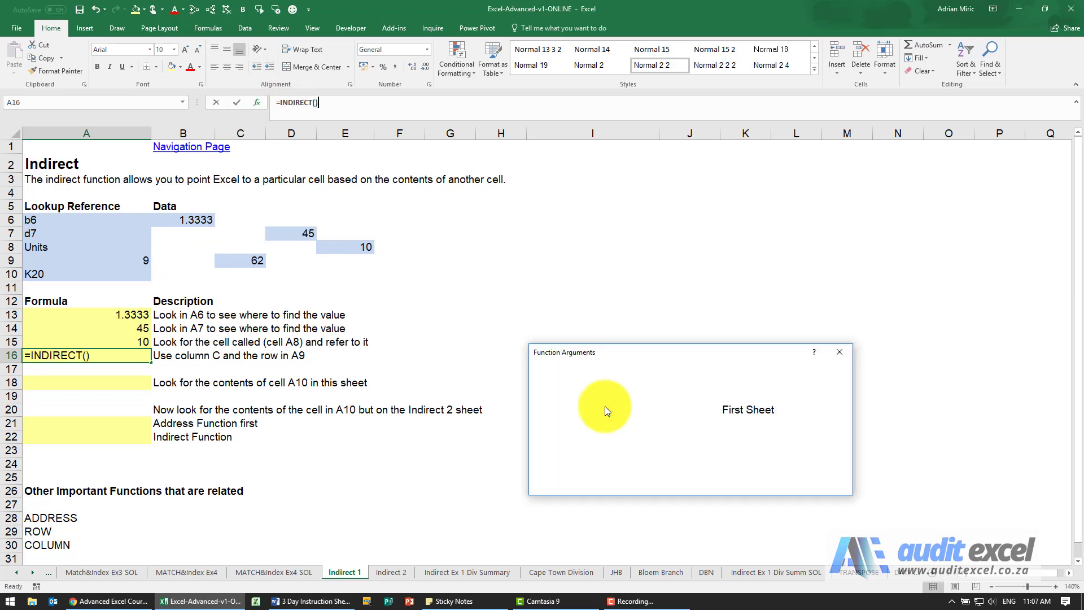
left_click_drag(592, 360, 458, 256)
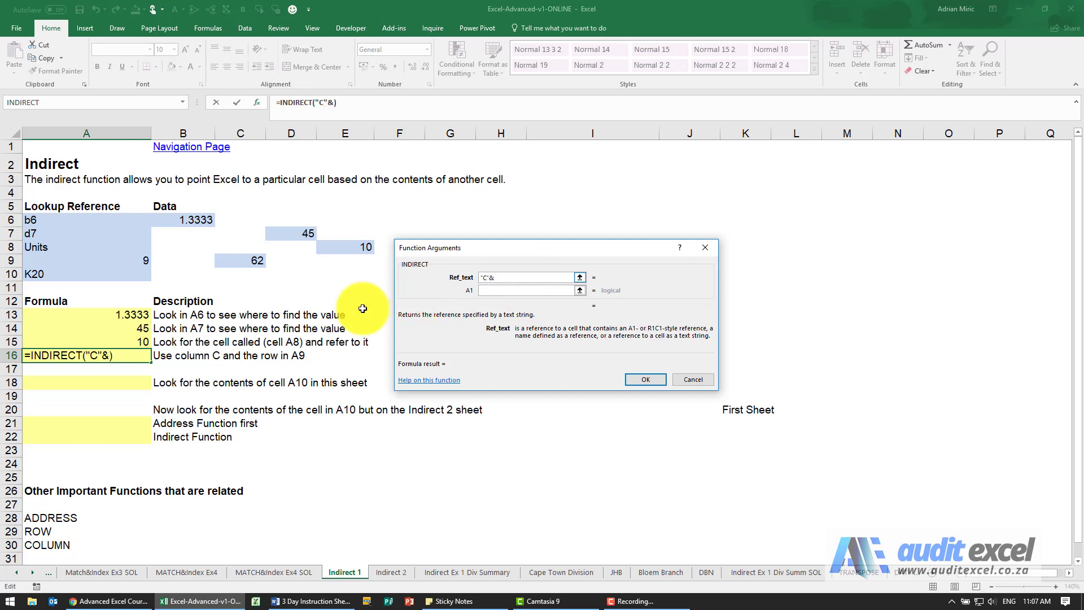
left_click(131, 259)
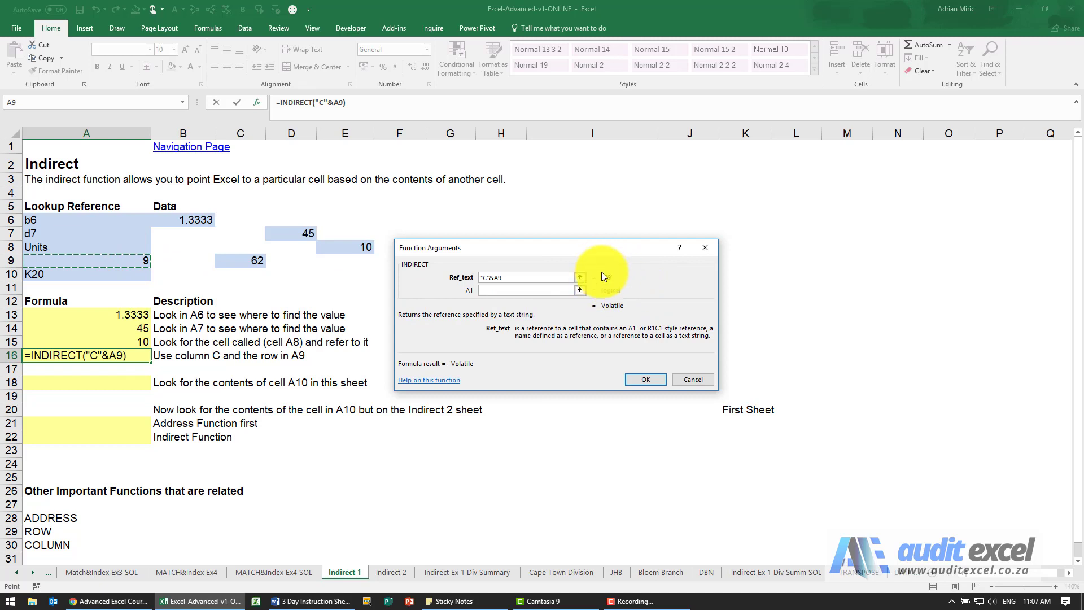
left_click(643, 378)
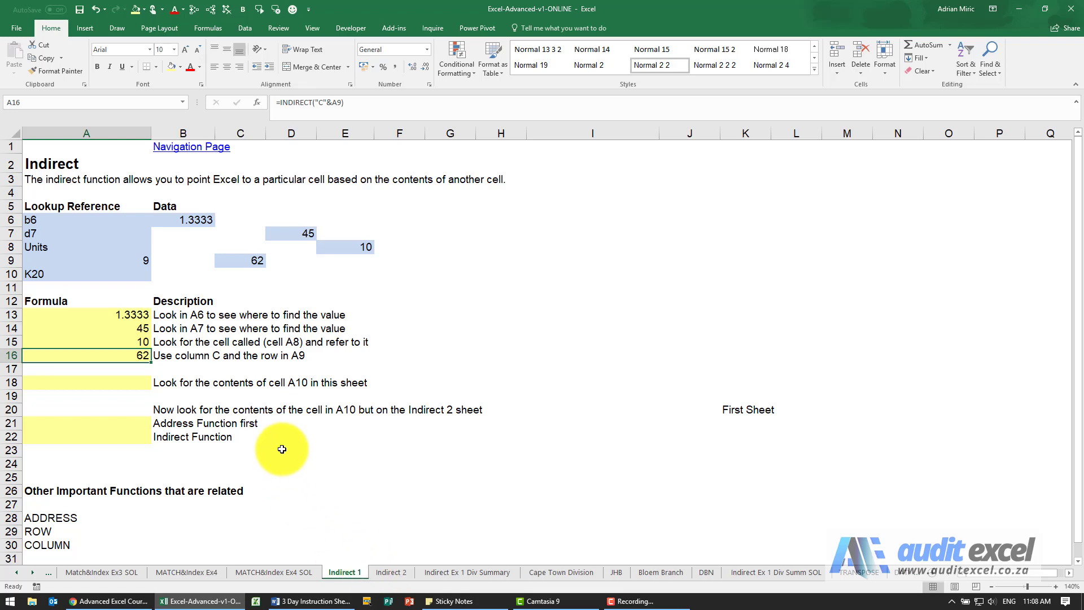
Step: Insert an INDIRECT function in cell A18 with A10 as its reference text
left_click(121, 383)
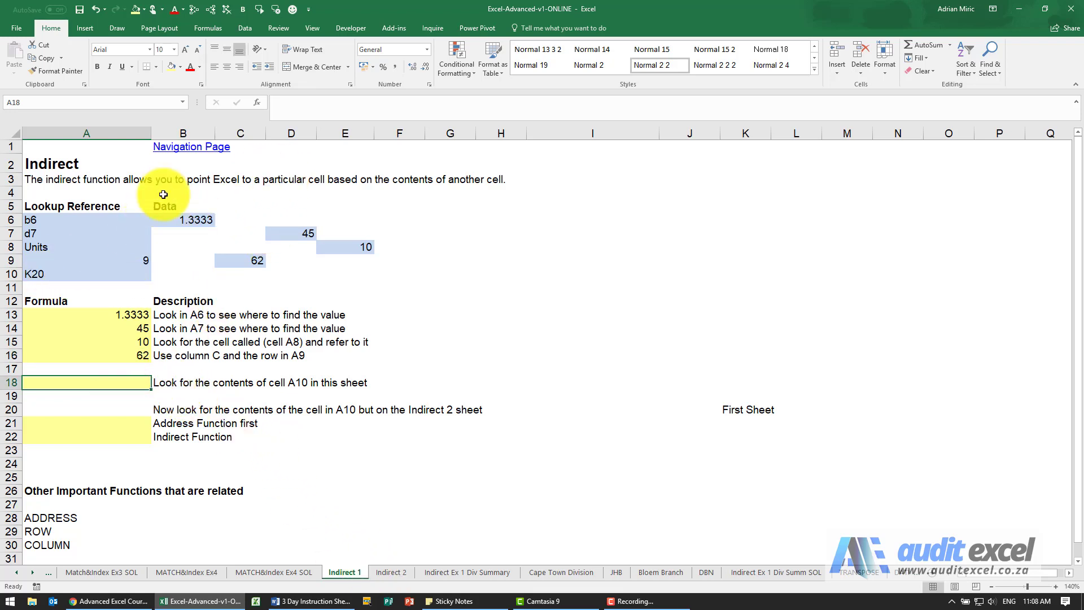
left_click(262, 103)
left_click(503, 323)
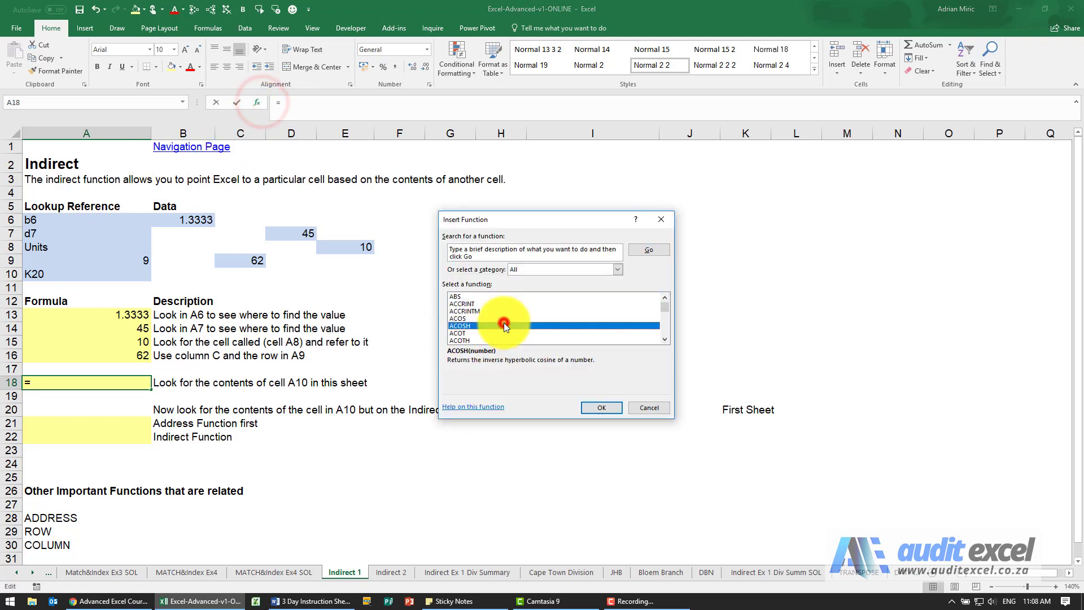
type("indi")
key("Return")
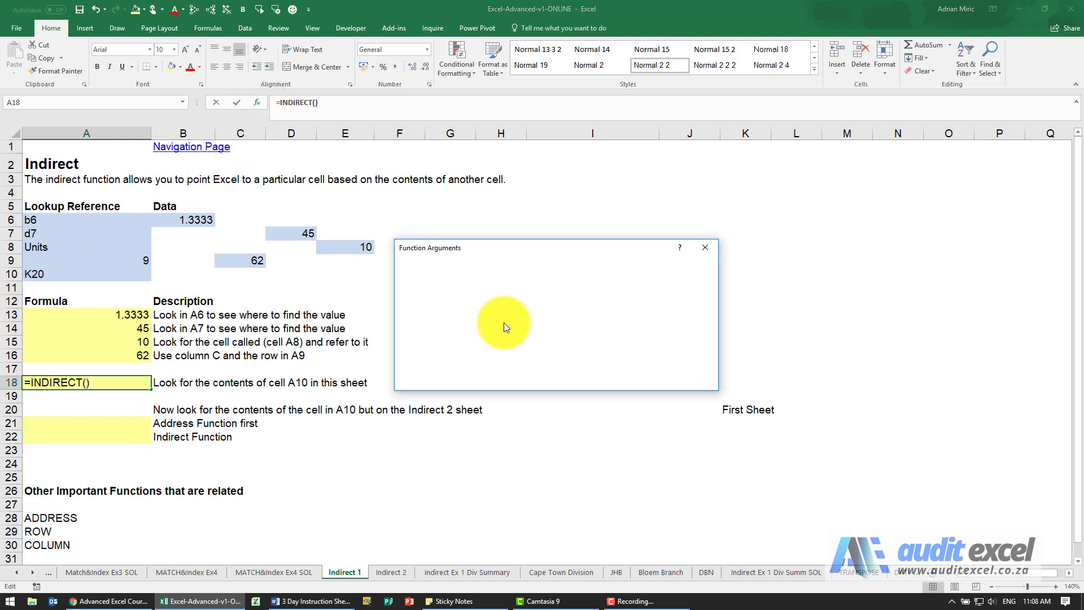
left_click(97, 272)
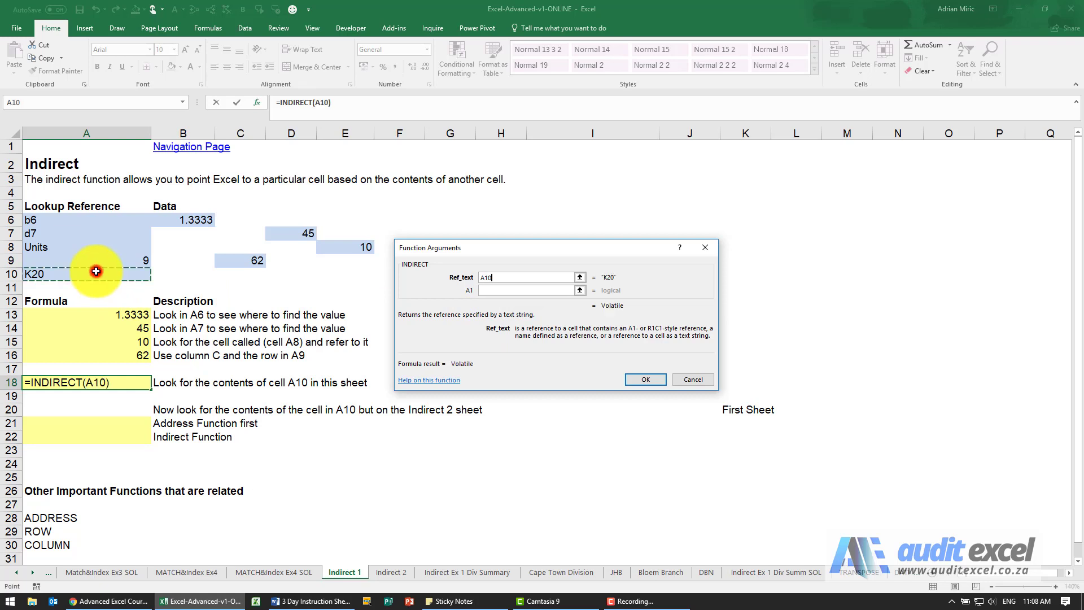
left_click(631, 378)
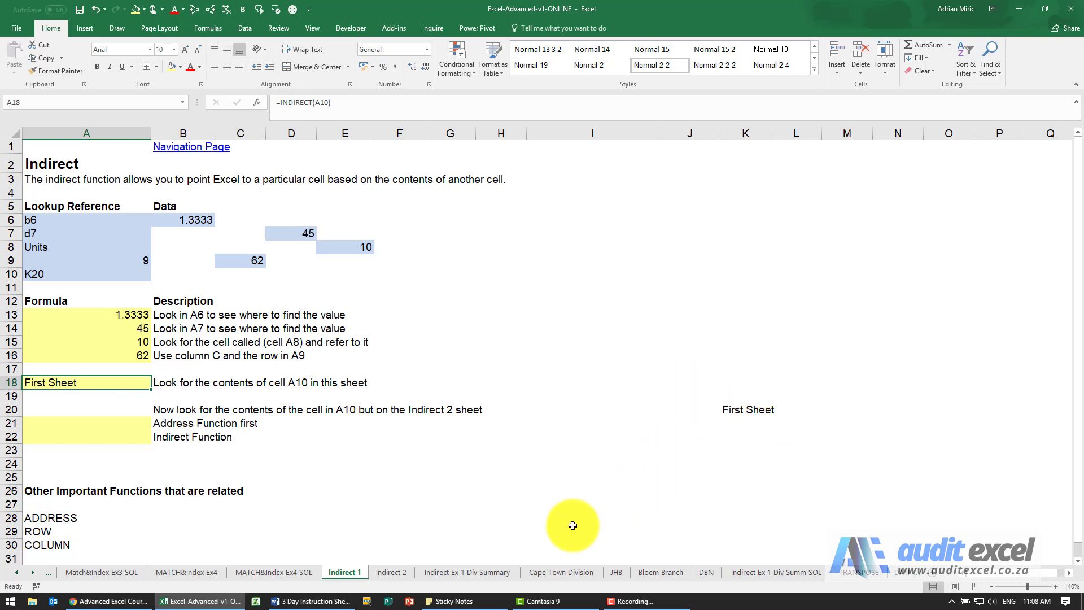
Step: Check cell K20 on the Indirect 2 sheet and link to it with a formula in I15 of the Indirect 1 sheet
left_click(400, 572)
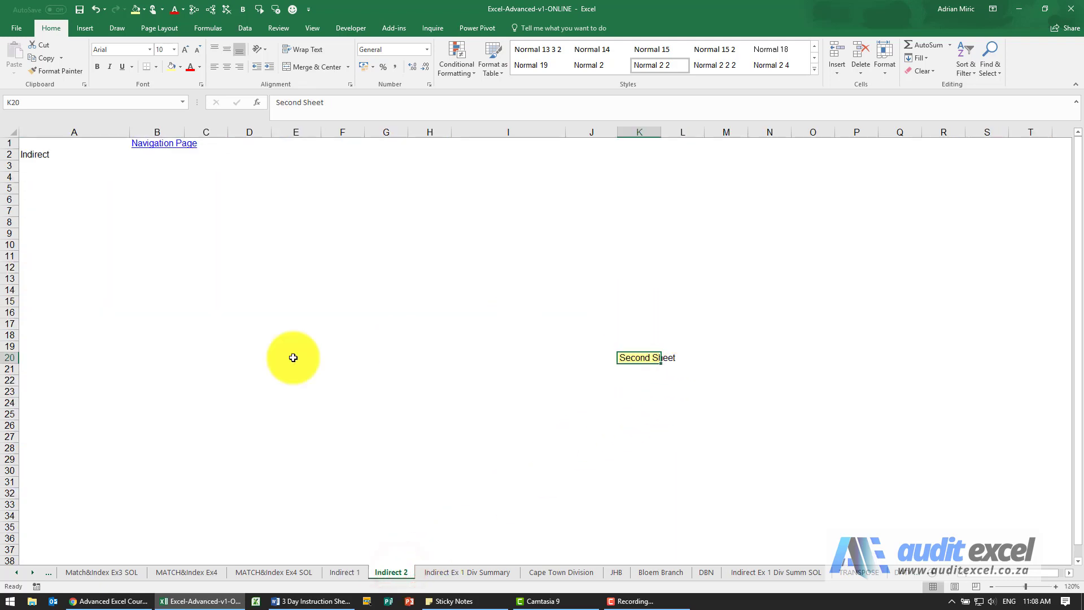
left_click(643, 358)
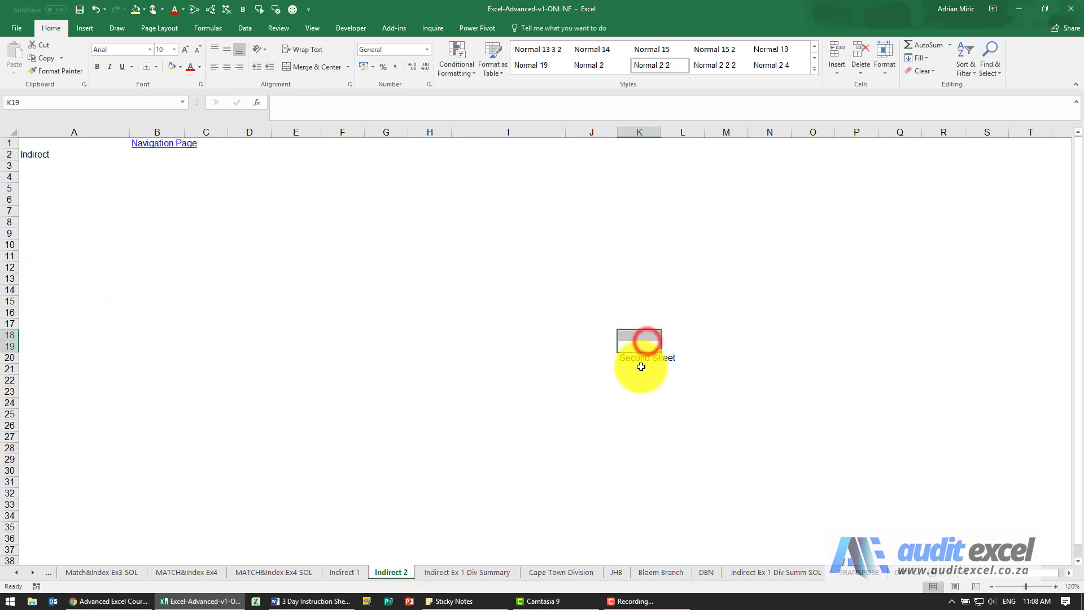
left_click(341, 571)
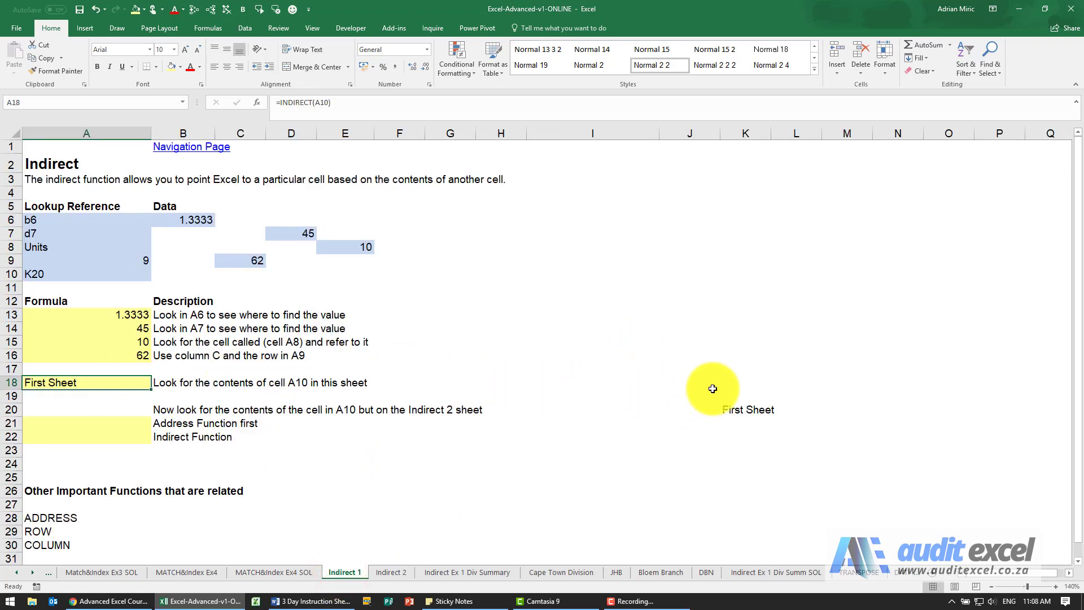
left_click(632, 346)
type("=")
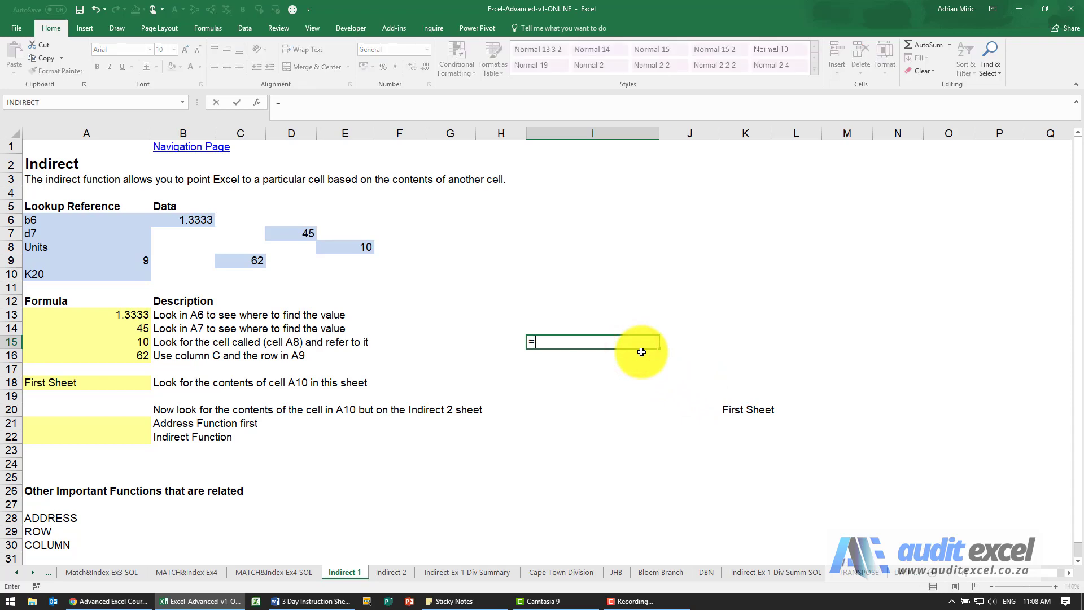
left_click(404, 572)
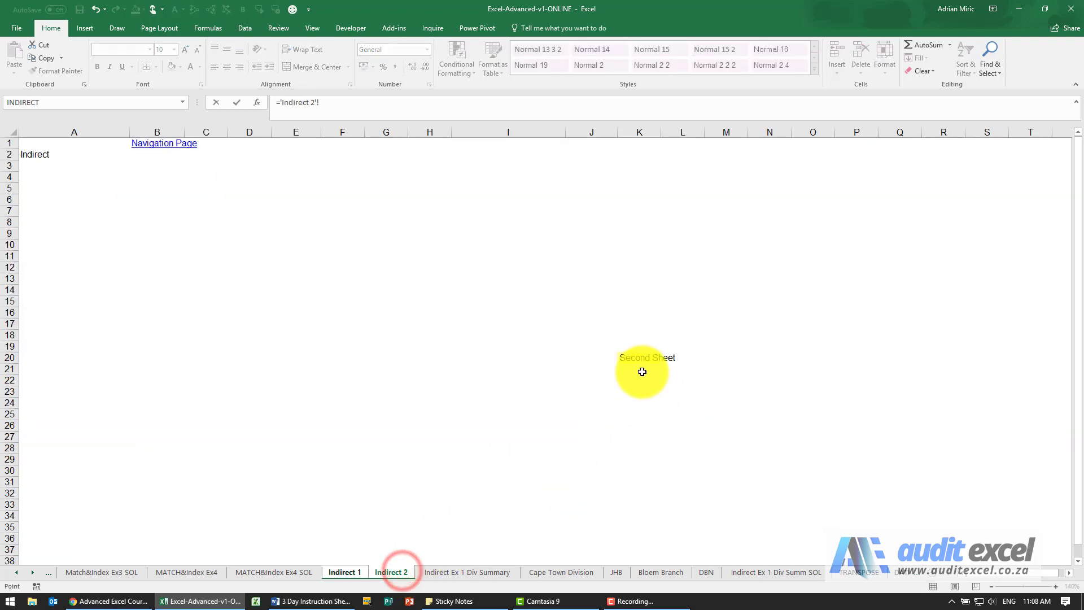
key("Return")
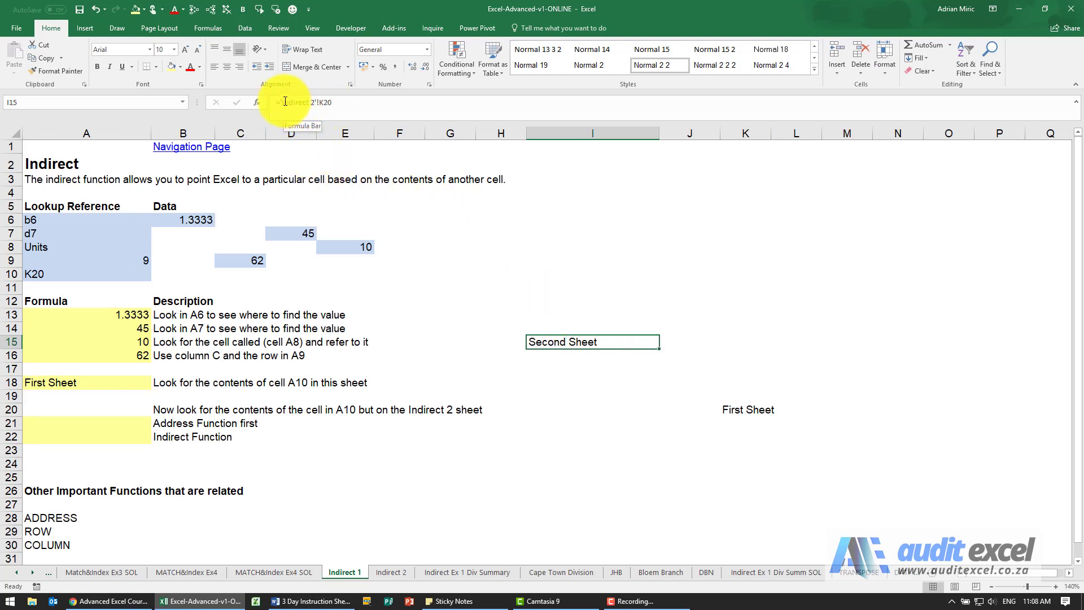
Step: Copy the reference text 'Indirect 2'!K20 from the formula in I15 and enter it in cell A10
left_click_drag(280, 103, 339, 102)
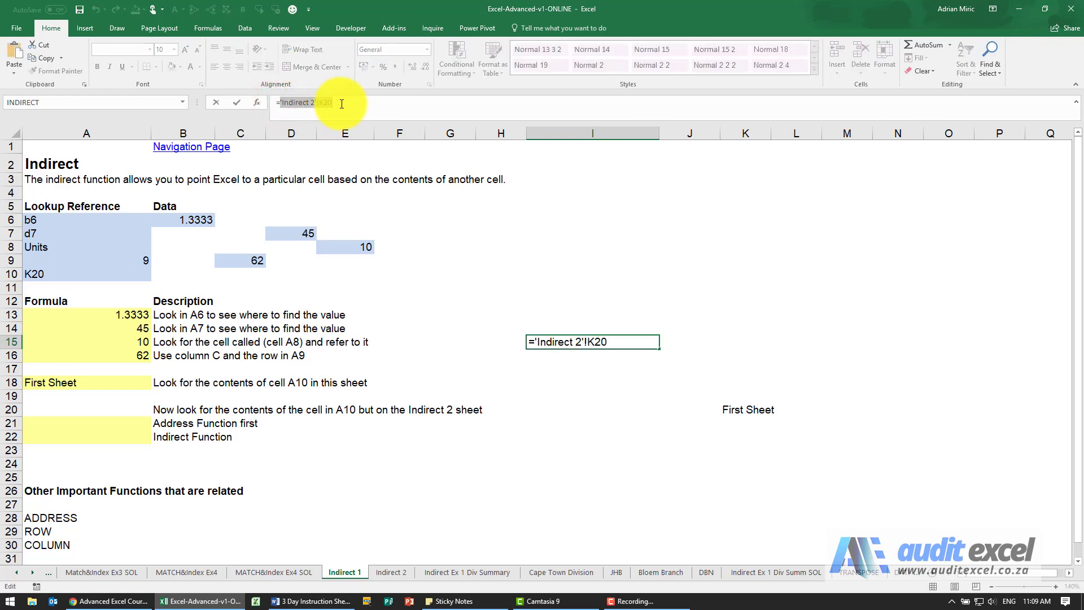
key("Escape")
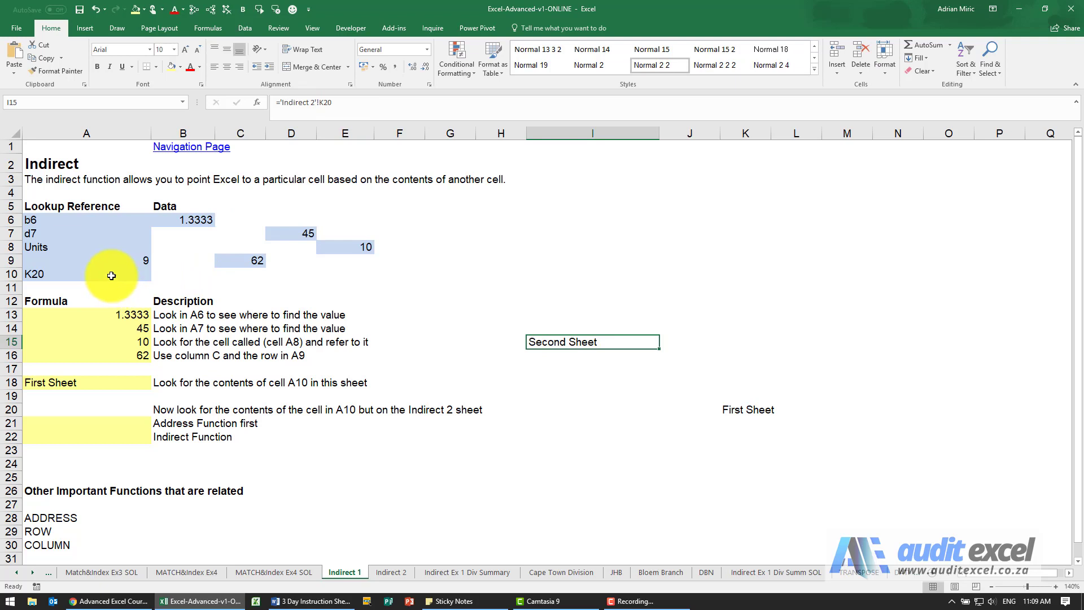
left_click(111, 276)
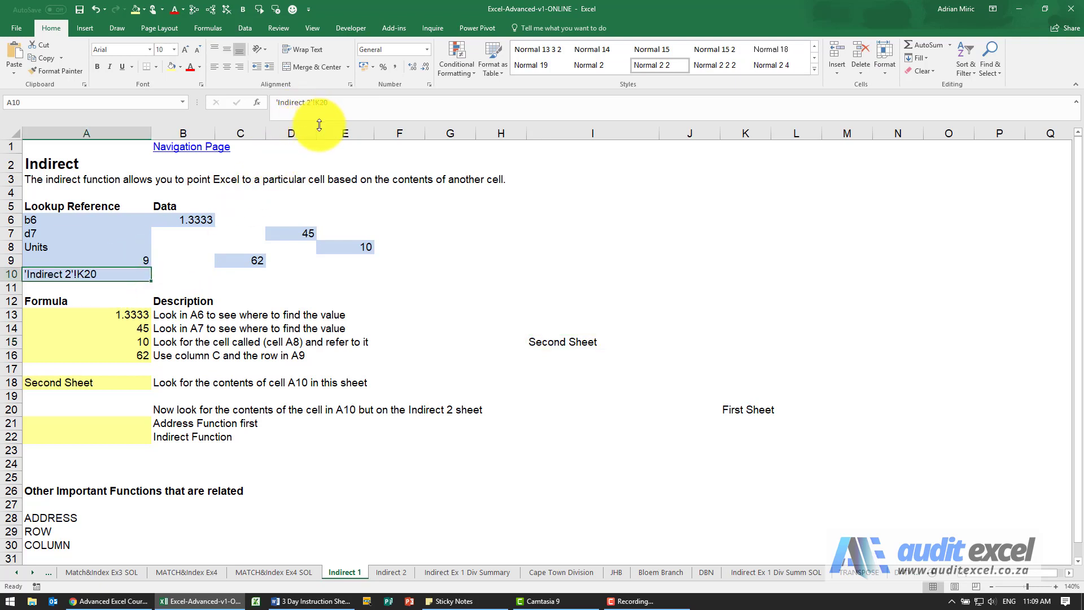
key("Return")
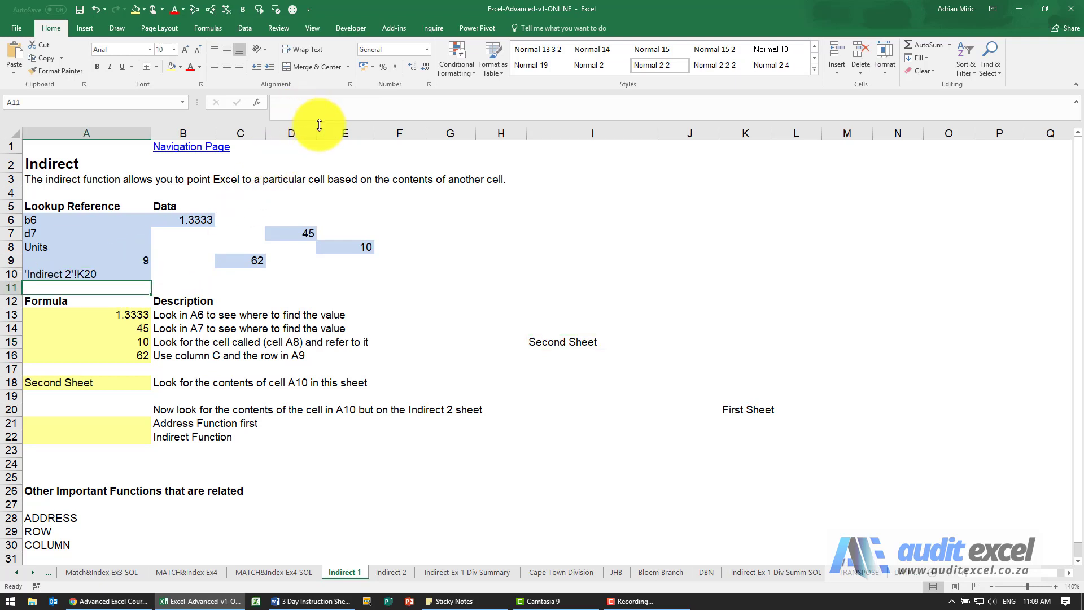
Step: Check the A18 formula against the Indirect 2 sheet, and change the sheet named in A10's reference text to Indirect 1
left_click(110, 385)
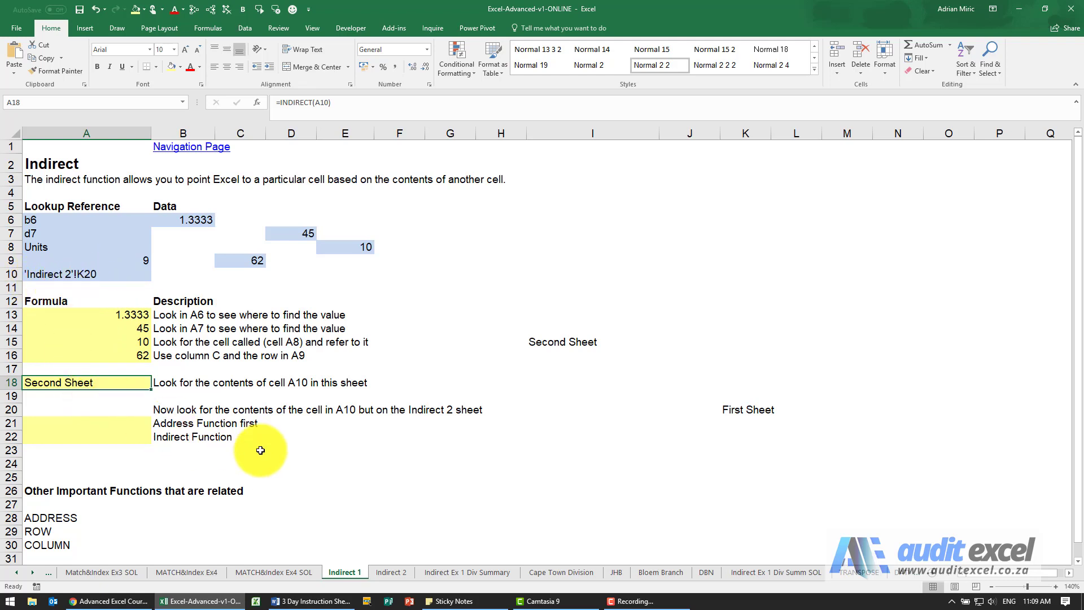
left_click(389, 571)
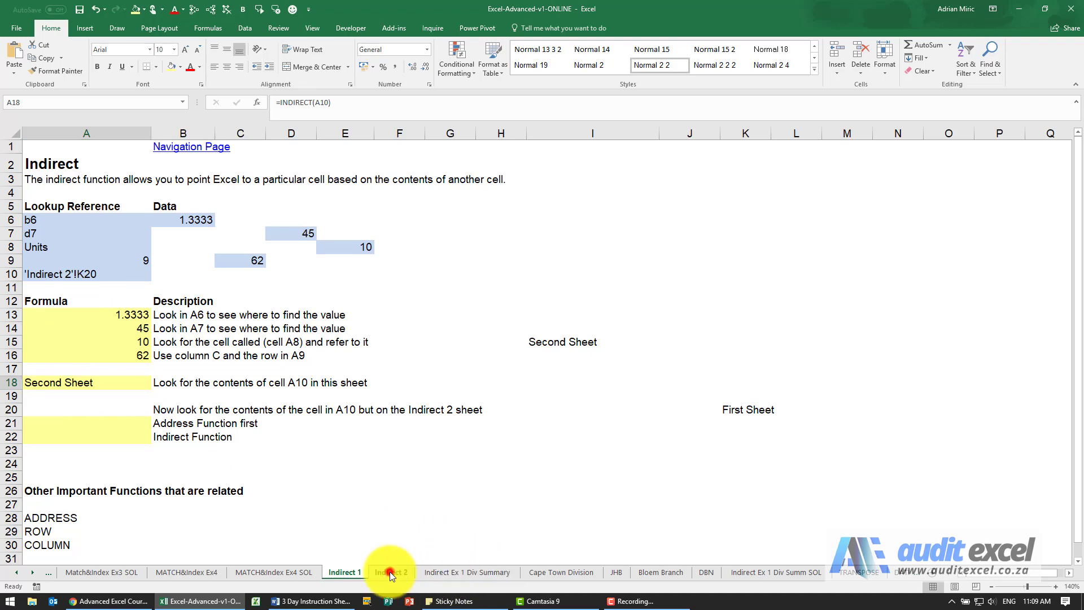
left_click(344, 570)
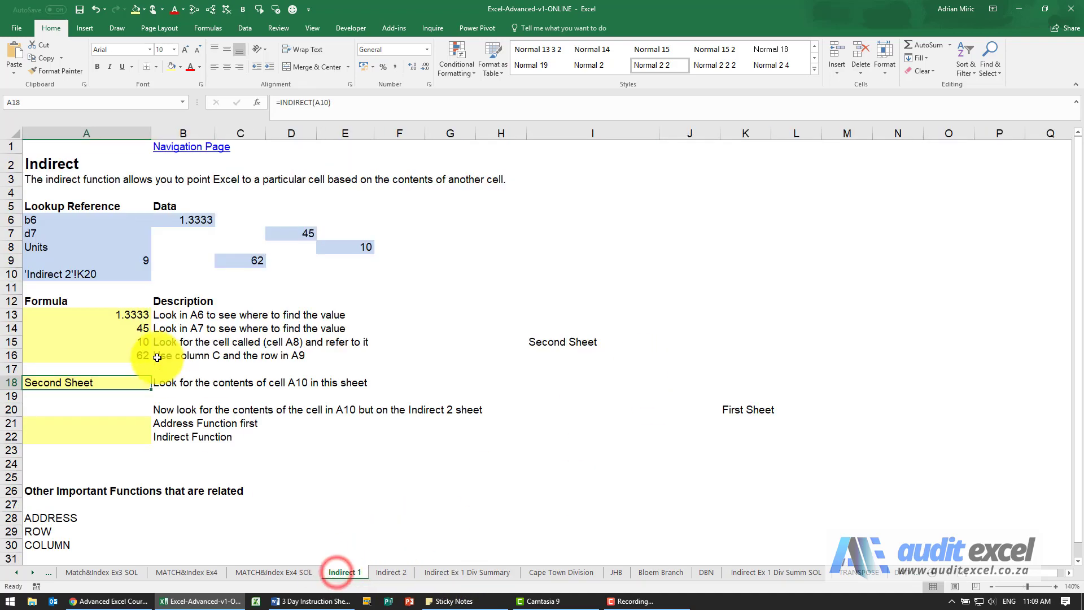
left_click(106, 275)
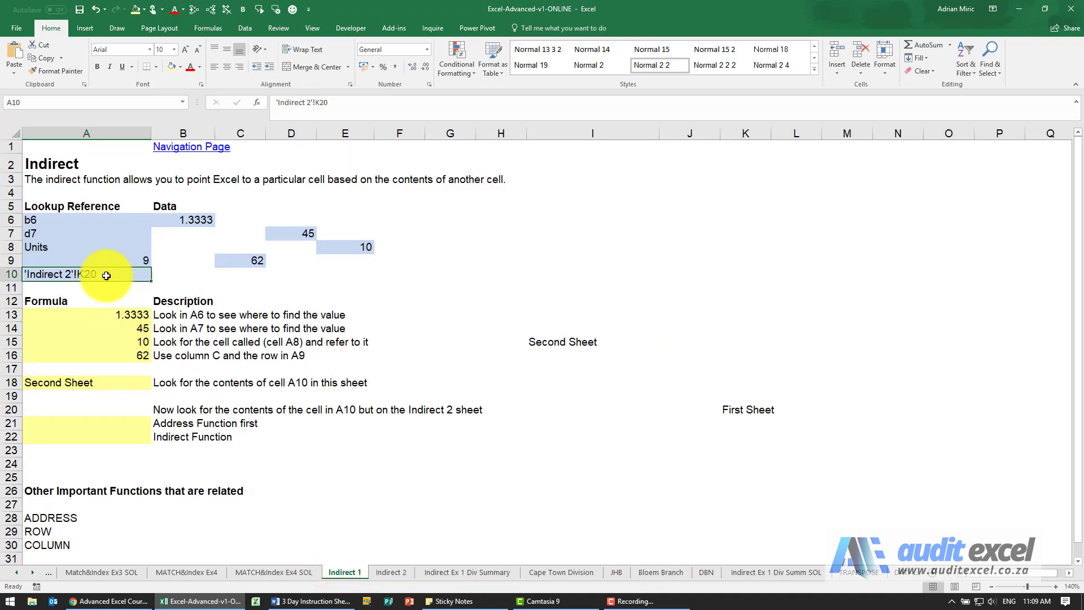
left_click(310, 102)
key("BackSpace")
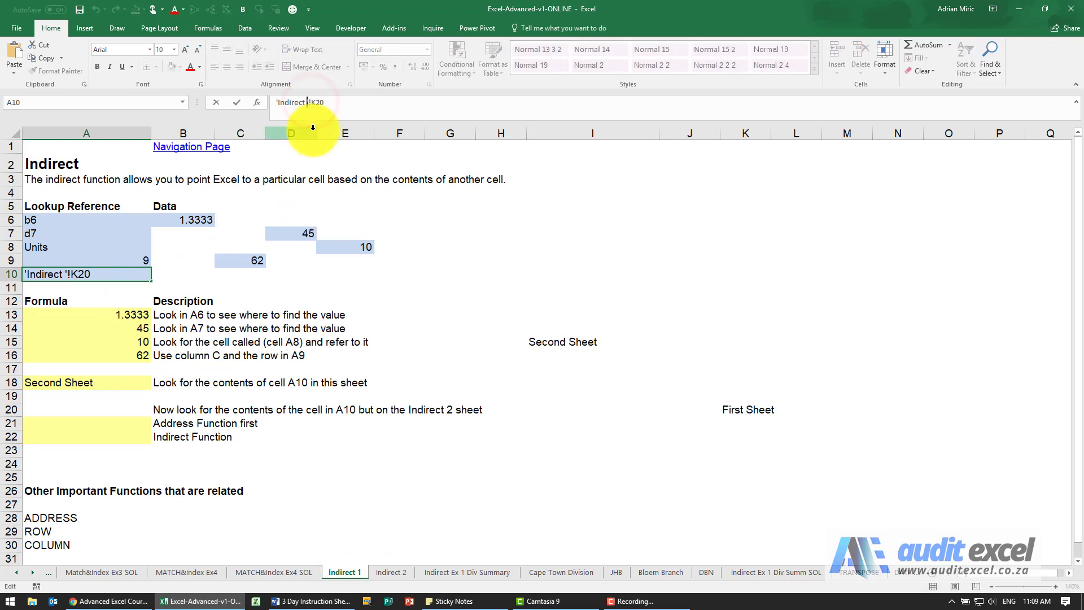
type("1")
key("Return")
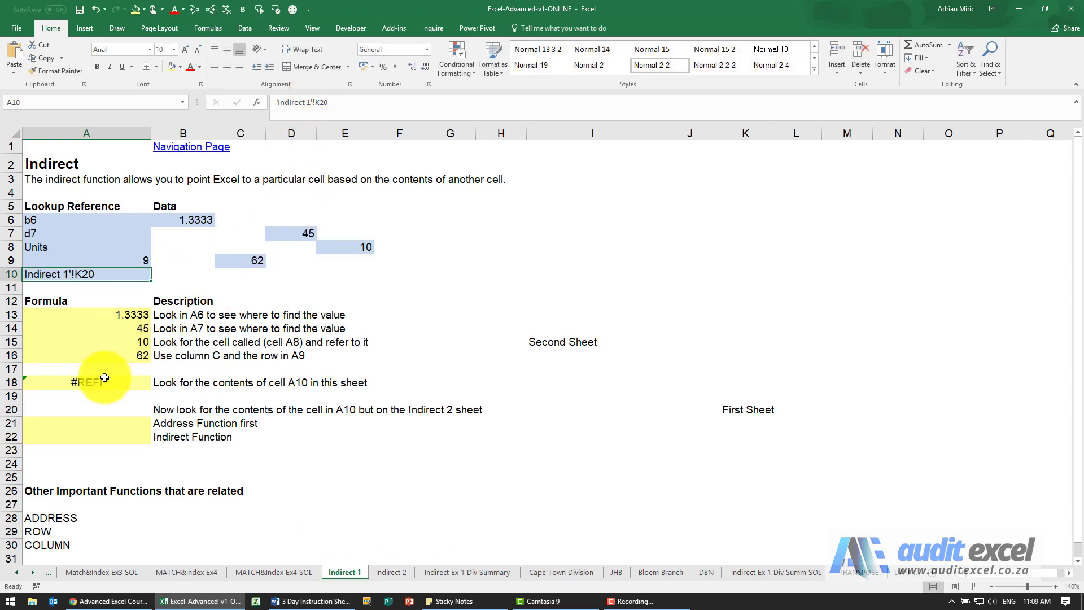
Step: Add an extra leading apostrophe to the text in A10 so it reads 'Indirect 1'!K20, and check A18
left_click(274, 102)
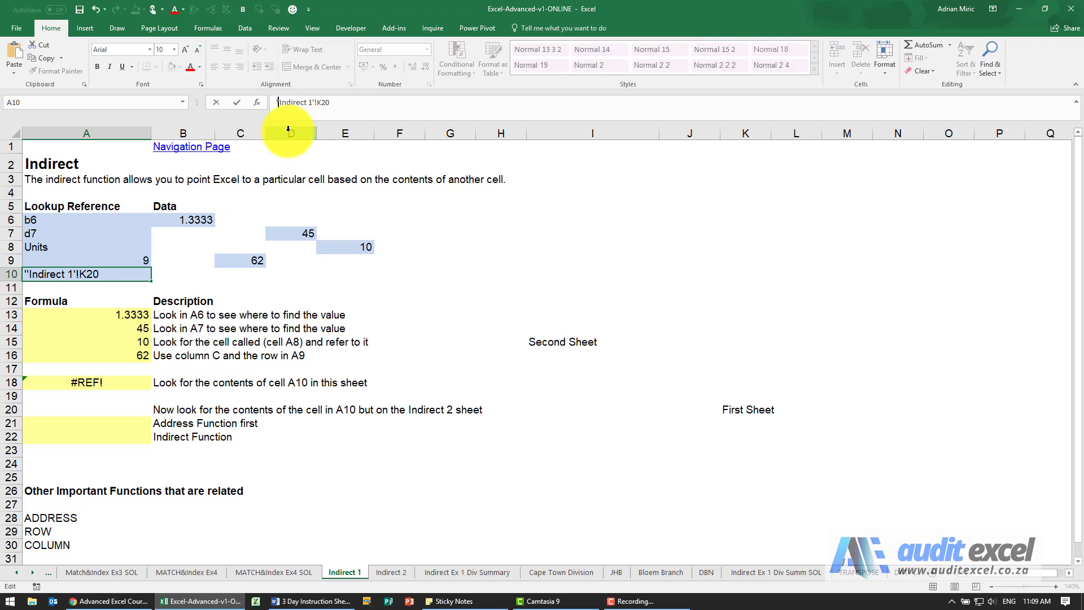
type("'")
key("Return")
key("Up")
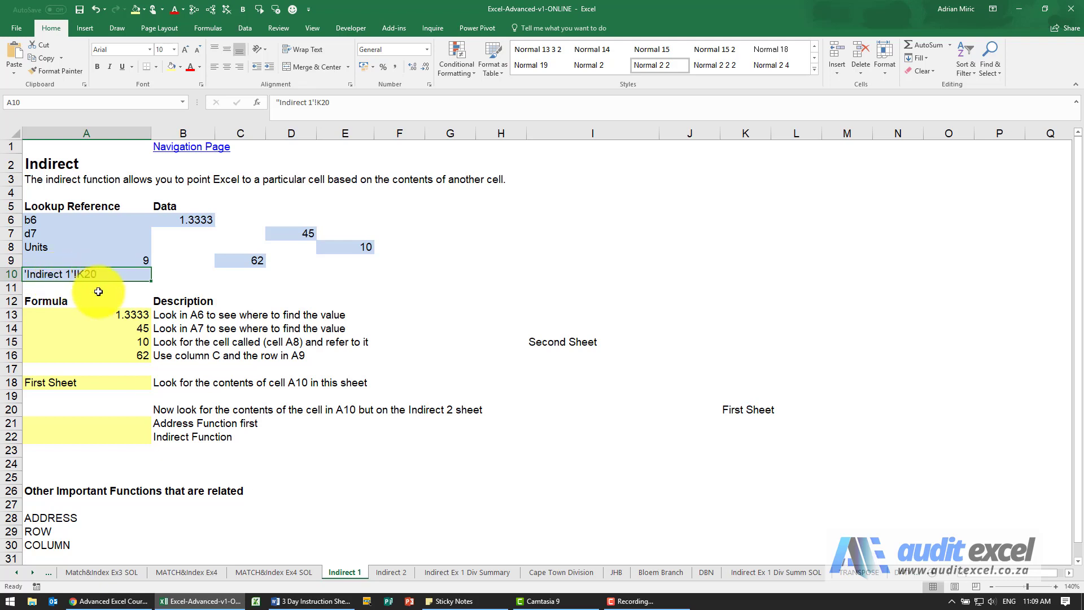
left_click(98, 383)
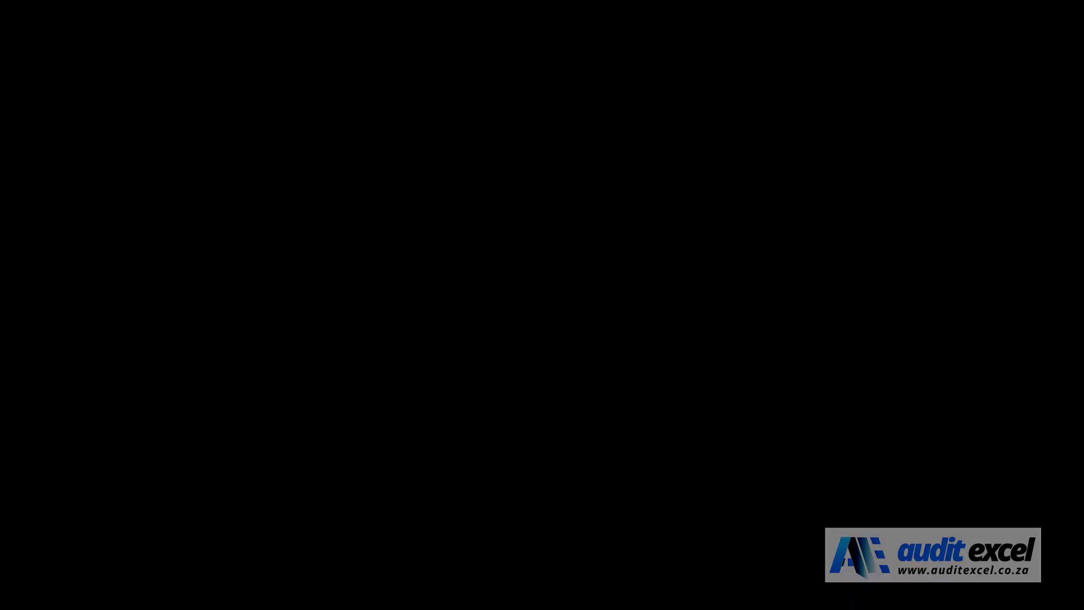
Step: Insert an ADDRESS function in cell A21
left_click(144, 421)
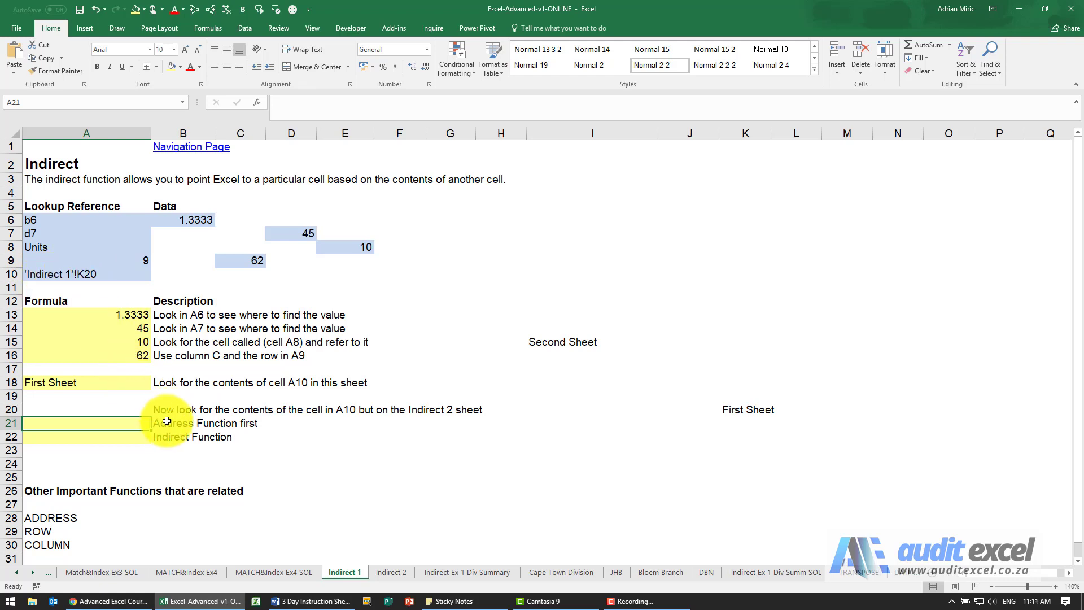
left_click(95, 422)
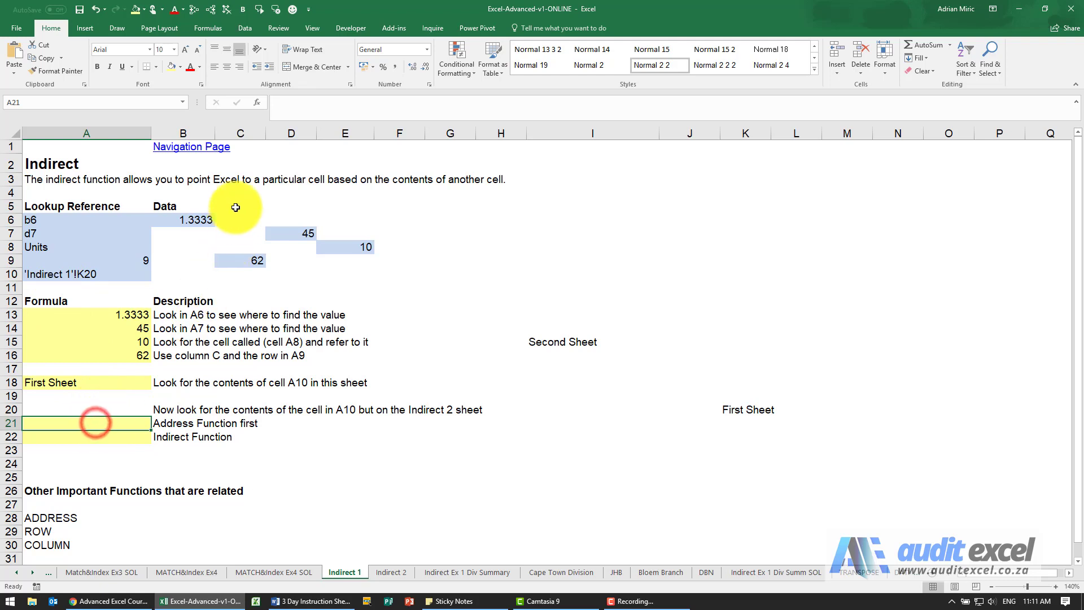
left_click(258, 104)
left_click(486, 323)
type("add")
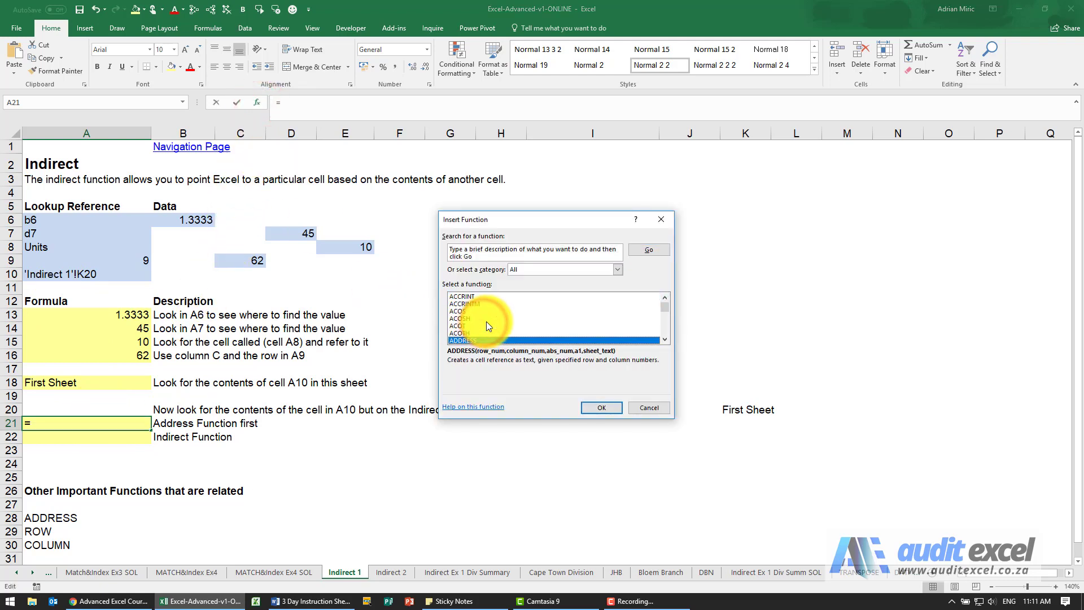
key("Return")
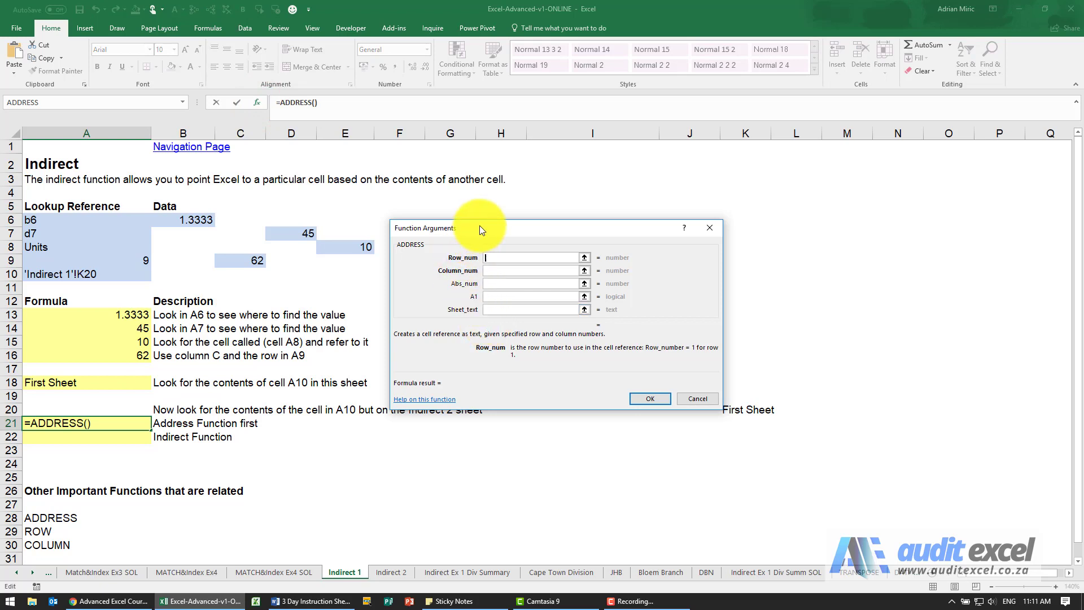
Step: Set the ADDRESS function's row number to 20 and its column number to 11
left_click_drag(480, 228, 449, 164)
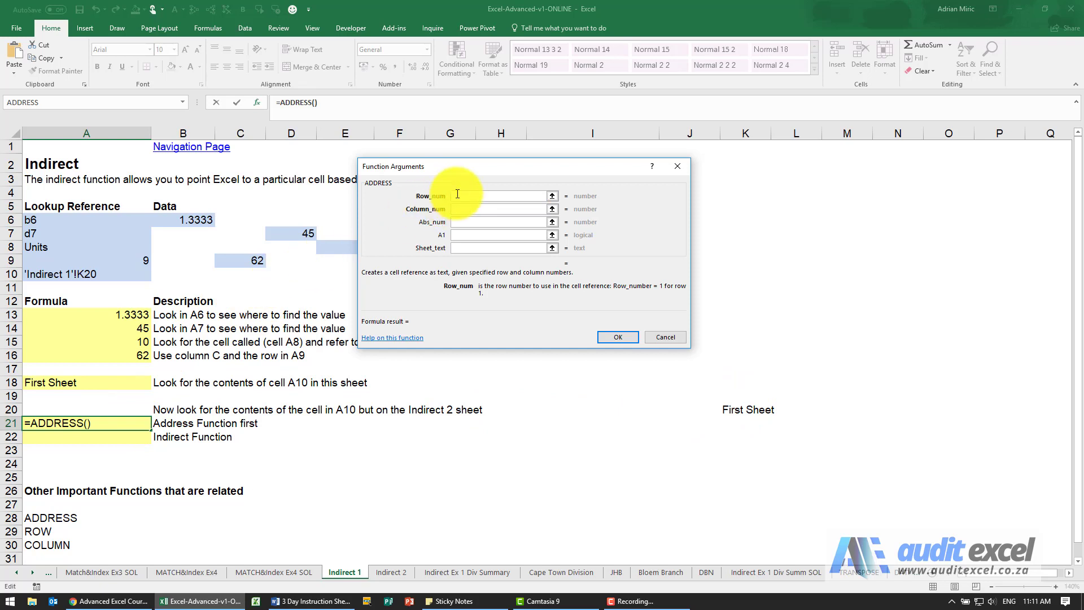
type("20")
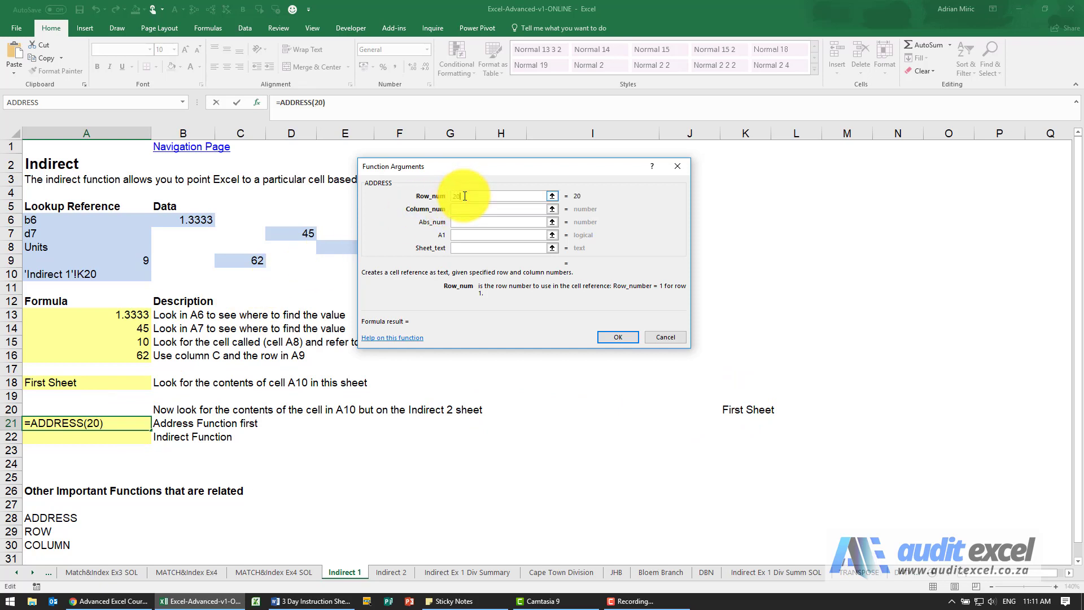
left_click(465, 210)
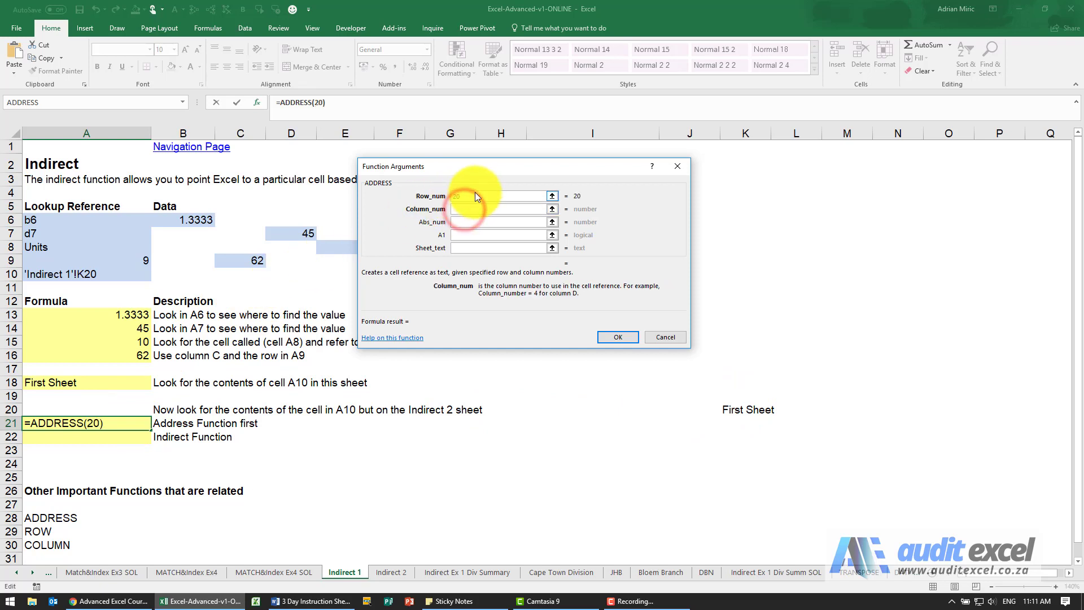
left_click_drag(476, 168, 458, 189)
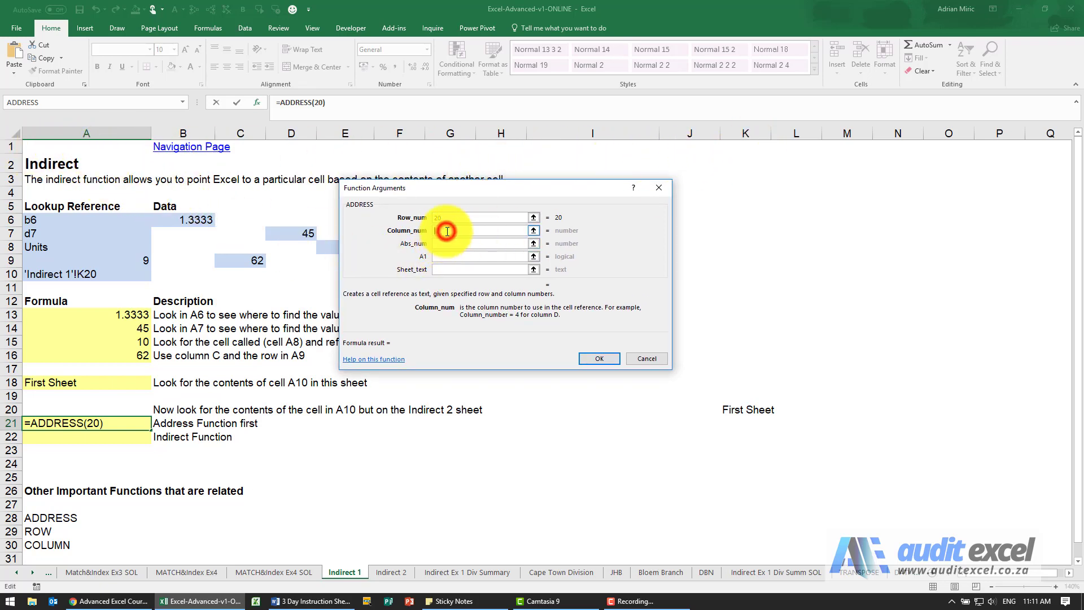
type("11")
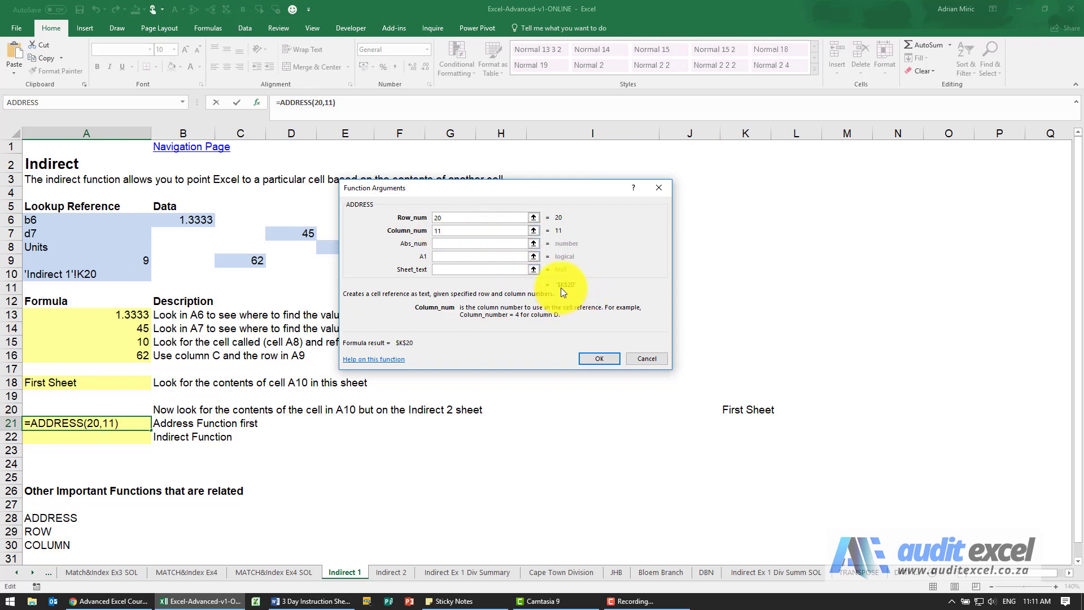
Step: Review the optional reference-type and style arguments, set the sheet text to "Indirect 1", and complete the ADDRESS formula in A21
left_click(443, 243)
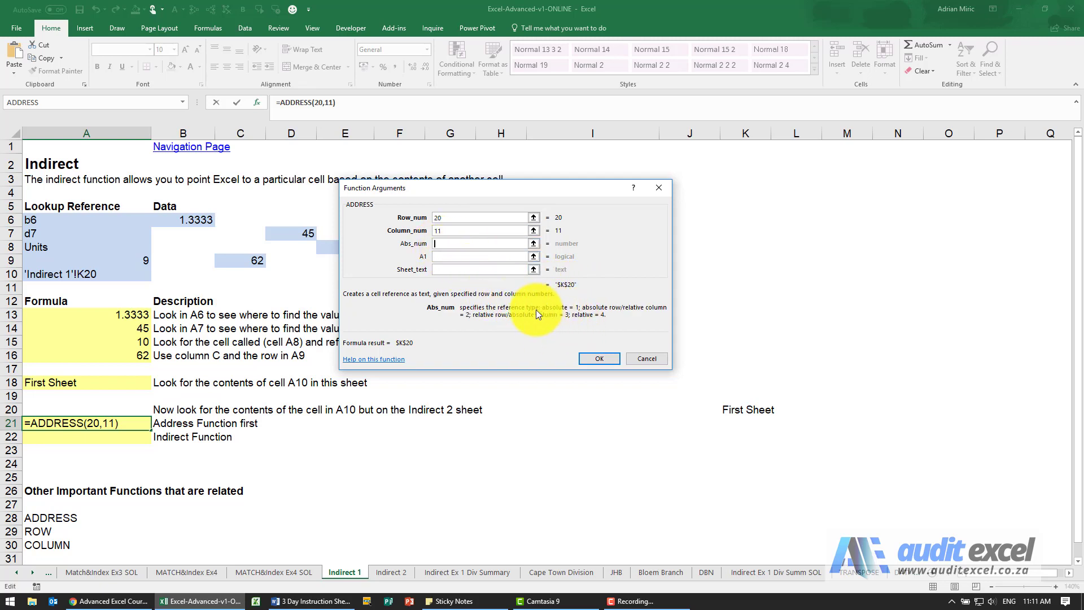
left_click(446, 256)
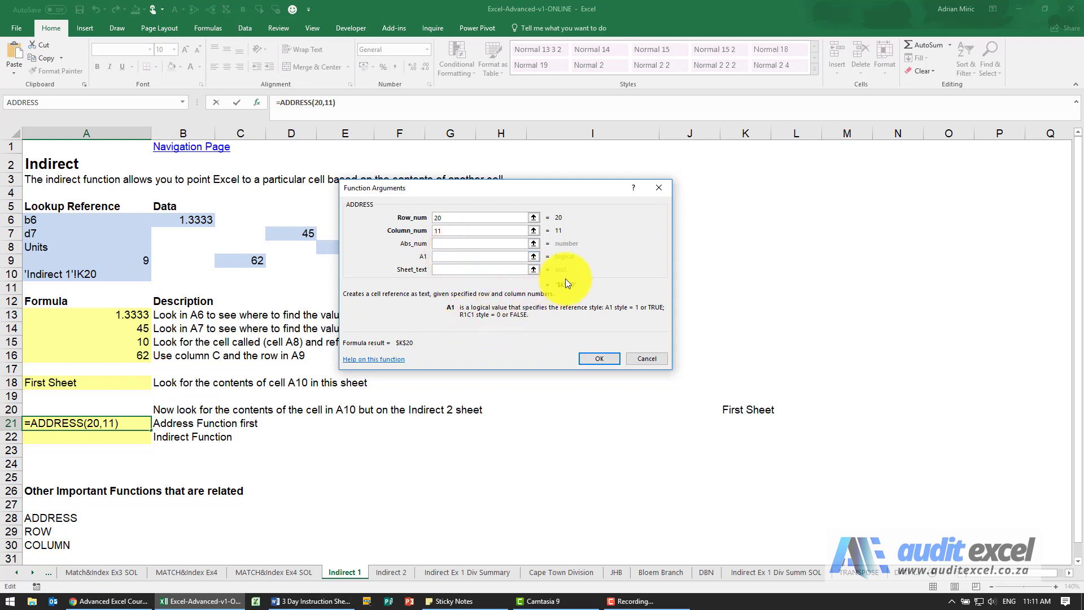
left_click(449, 271)
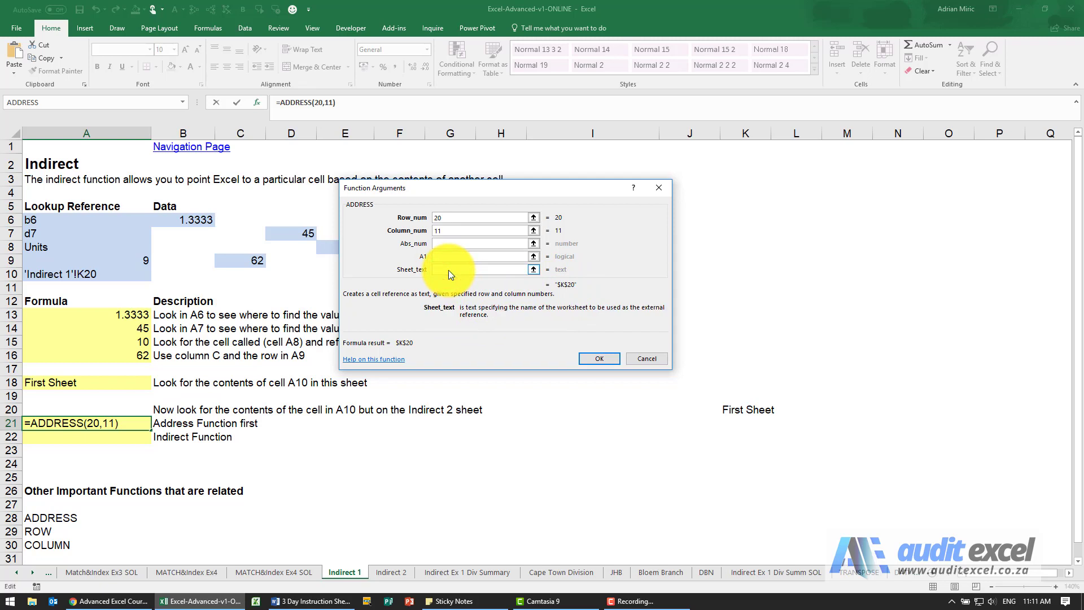
type("Indirect")
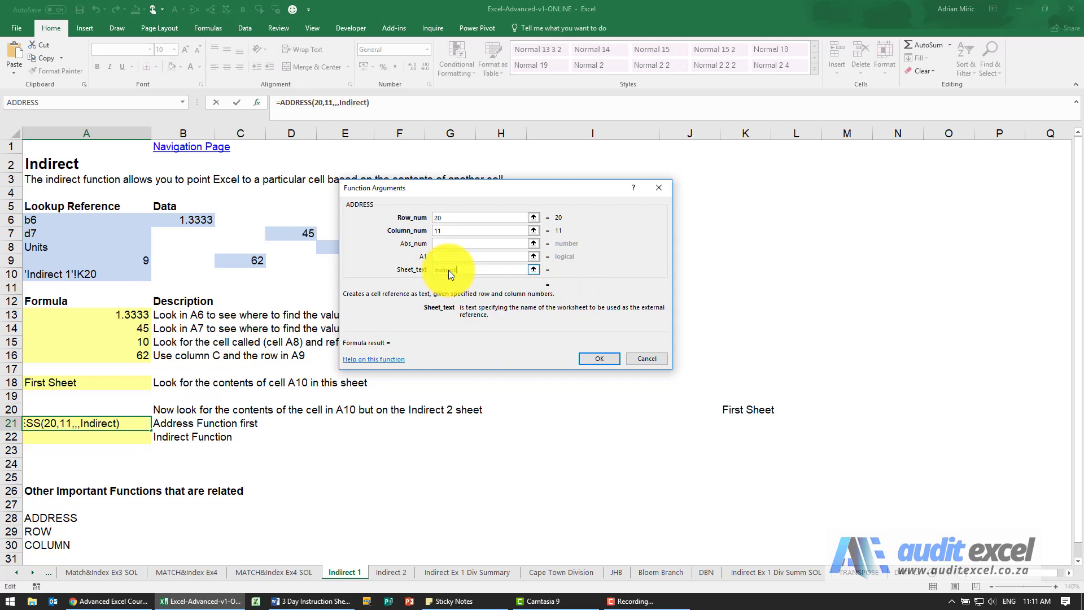
type(" 1\"")
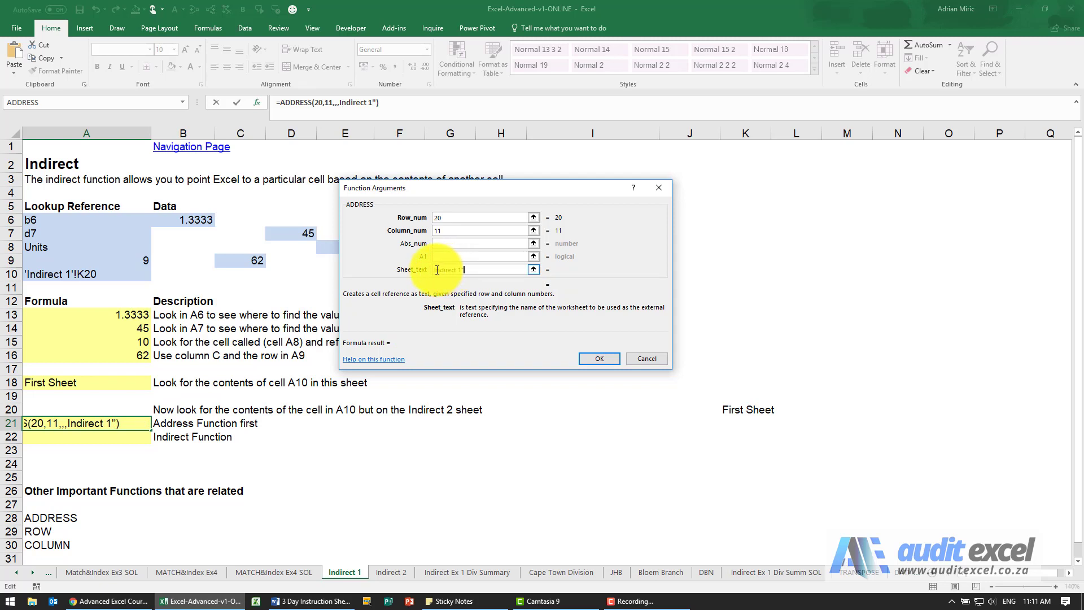
left_click(436, 270)
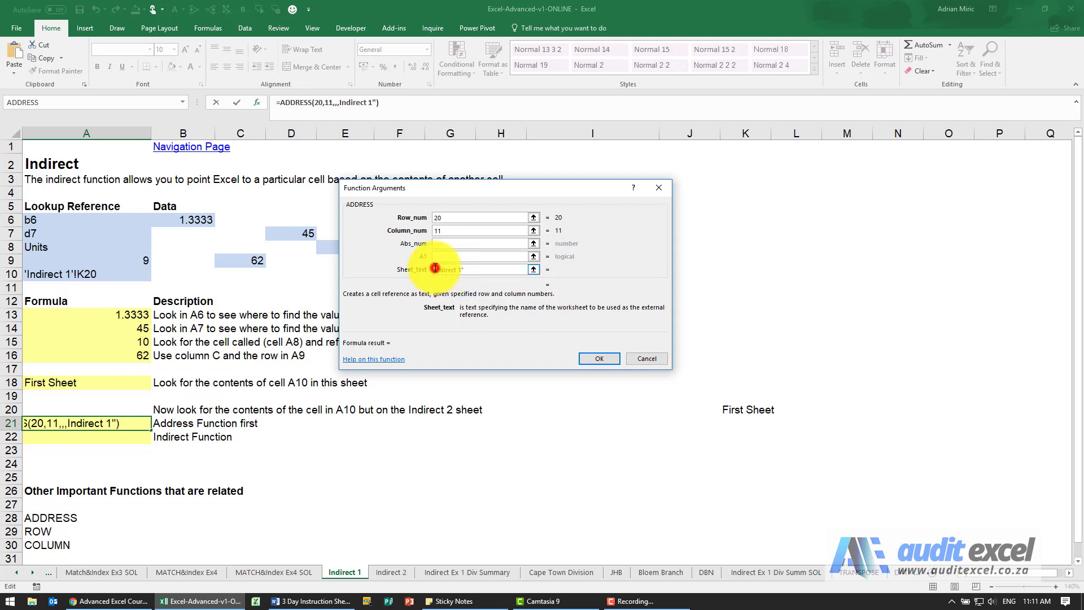
type("\"")
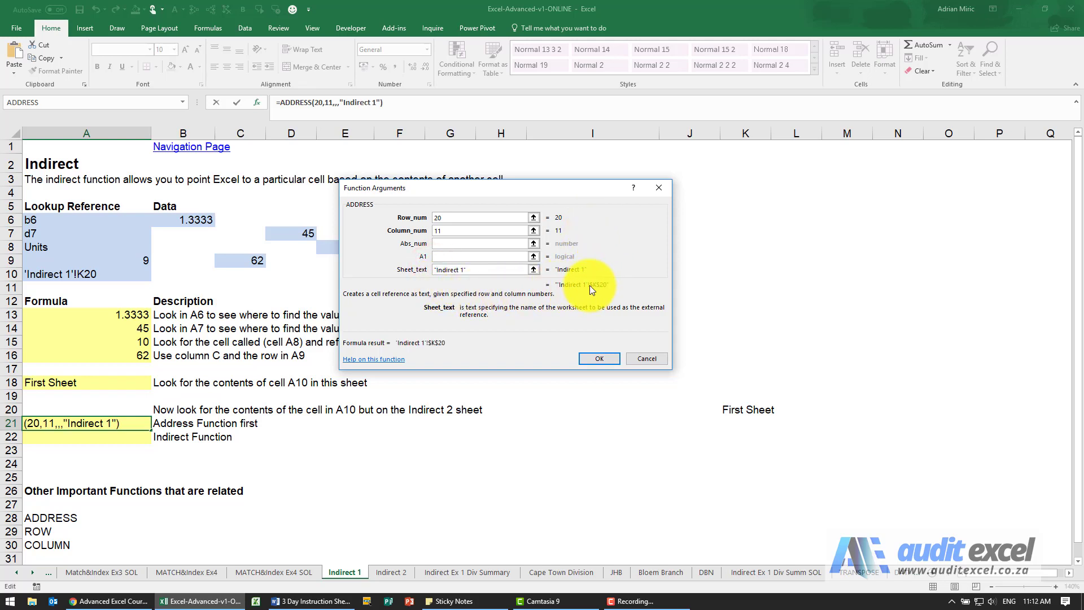
left_click(599, 359)
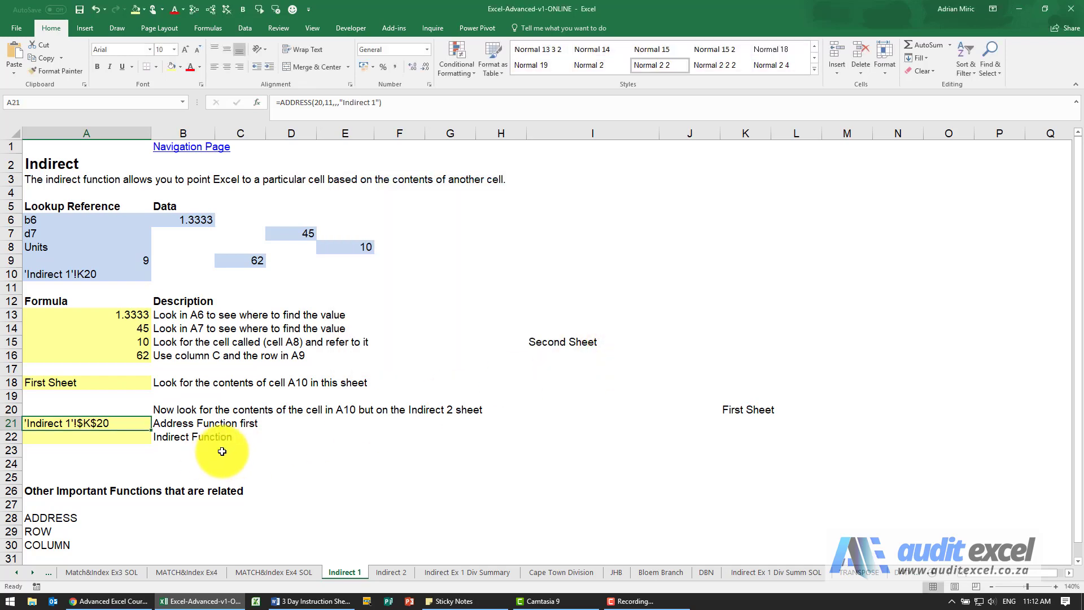
Step: Insert an INDIRECT function in cell A22 with A21 as its reference text
scroll(220, 449, "down", 1)
scroll(213, 442, "up", 1)
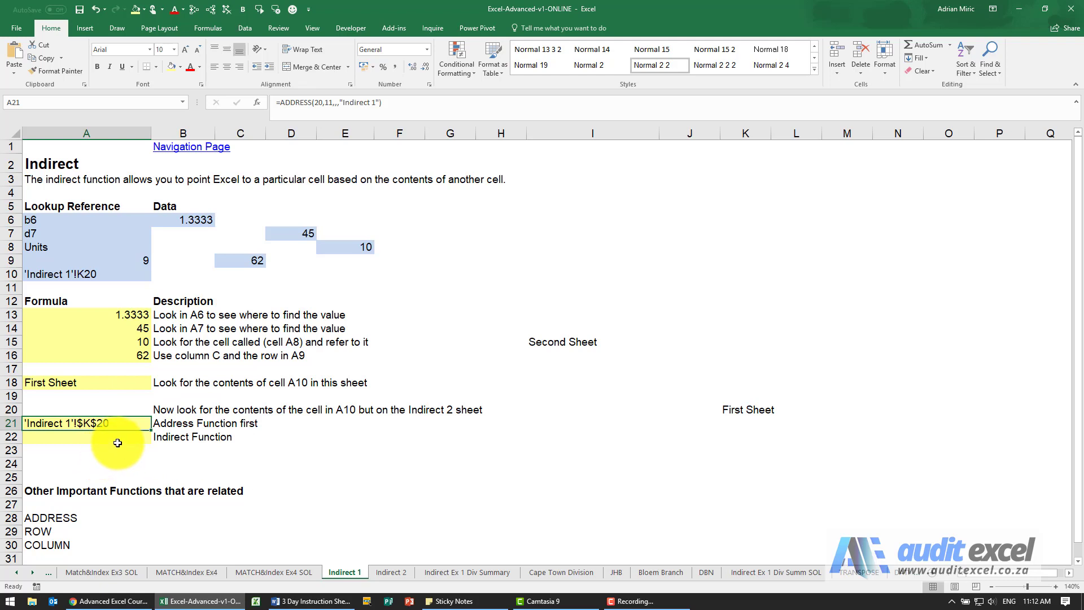
left_click(116, 438)
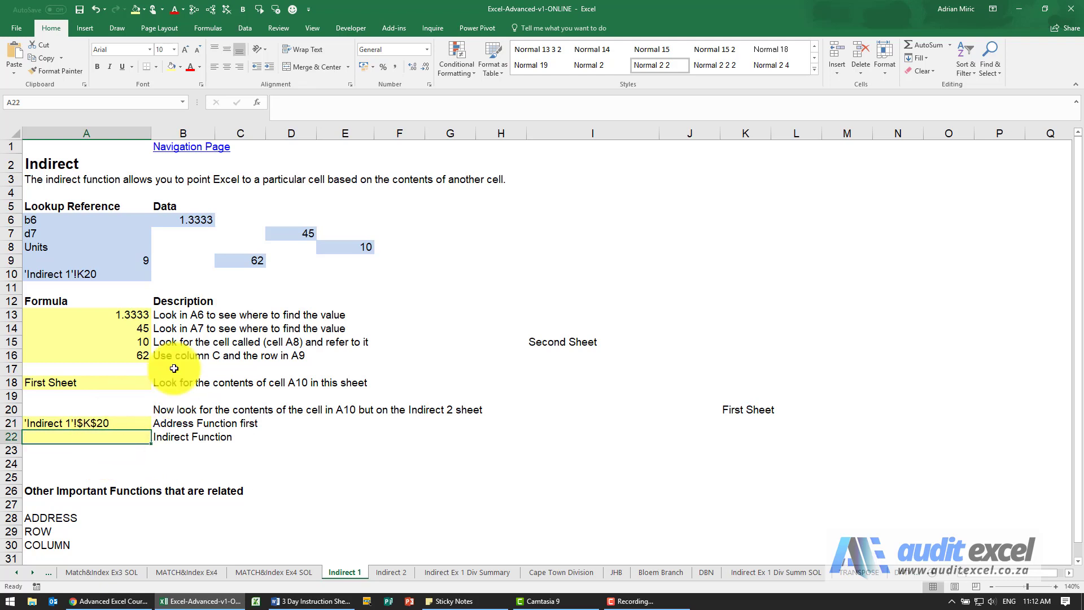
left_click(257, 102)
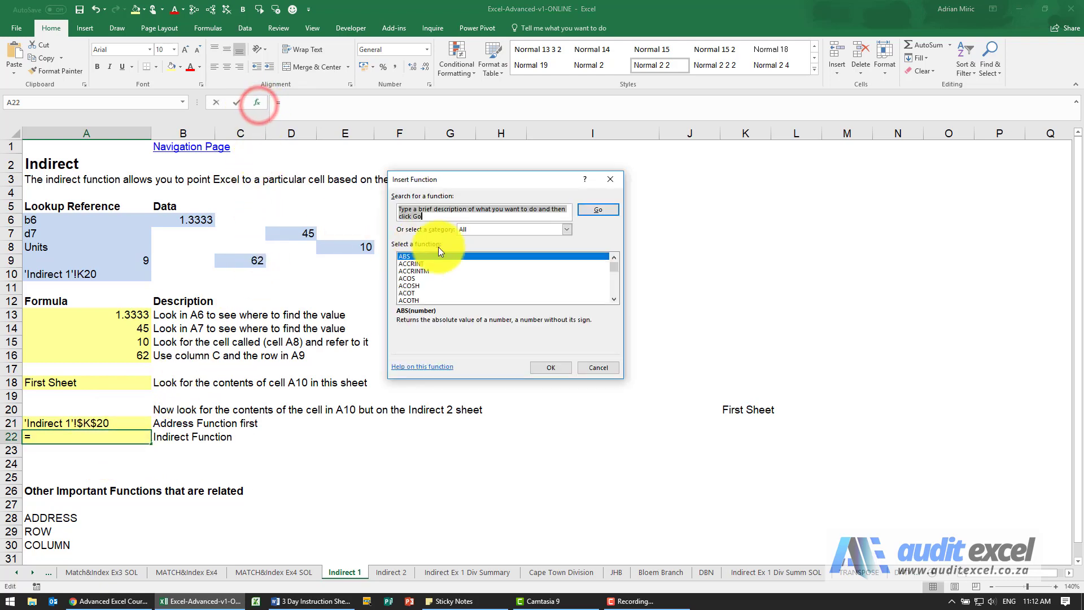
left_click(461, 271)
type("in")
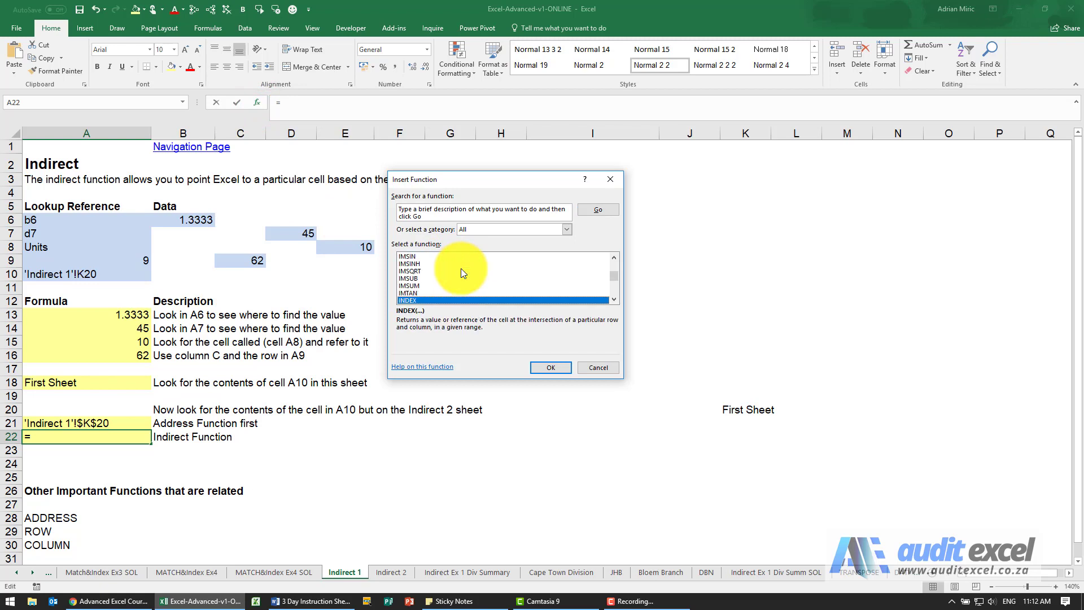
type("di")
key("Return")
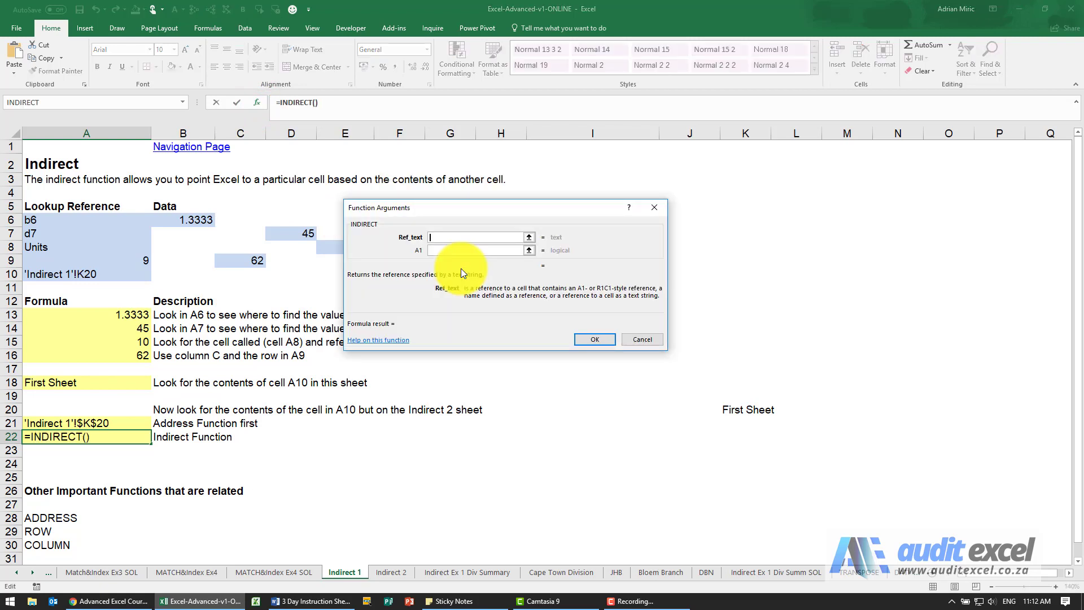
left_click(98, 423)
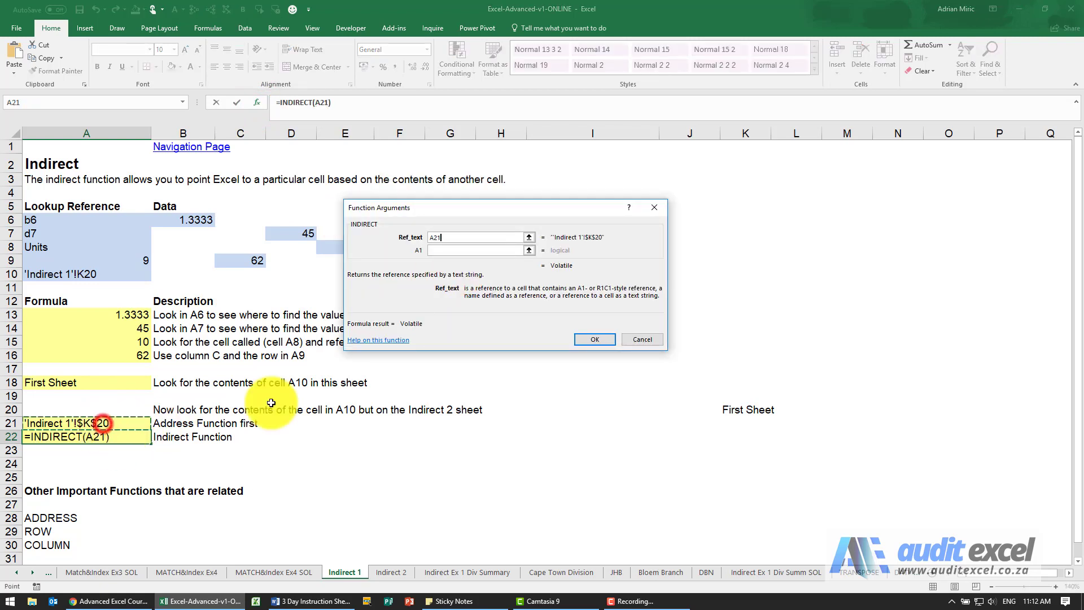
left_click(593, 341)
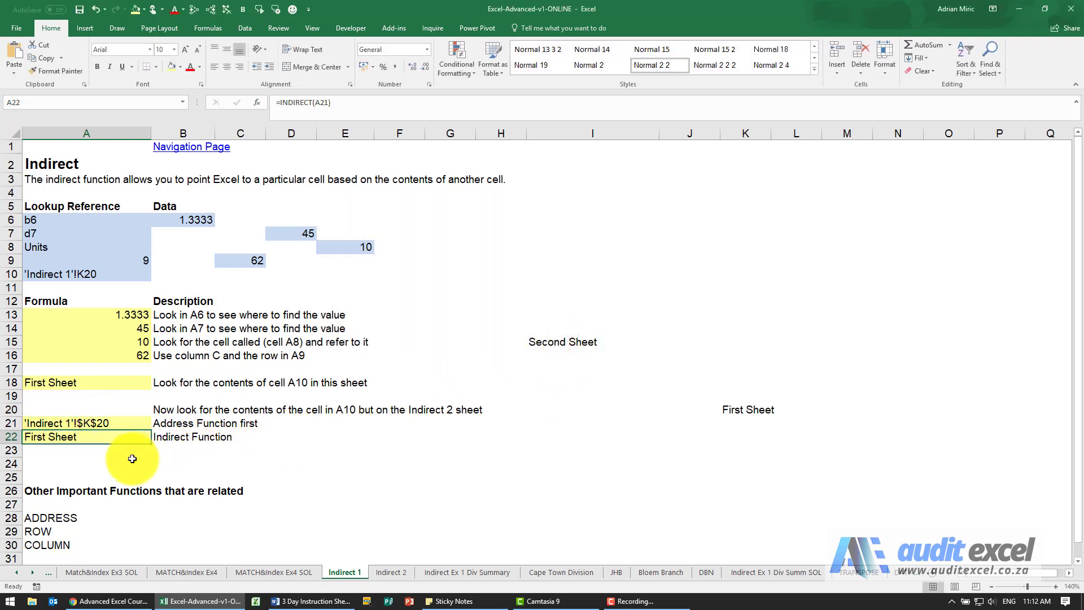
Step: Change the sheet name in A21's ADDRESS formula to "Indirect 2"
left_click(82, 424)
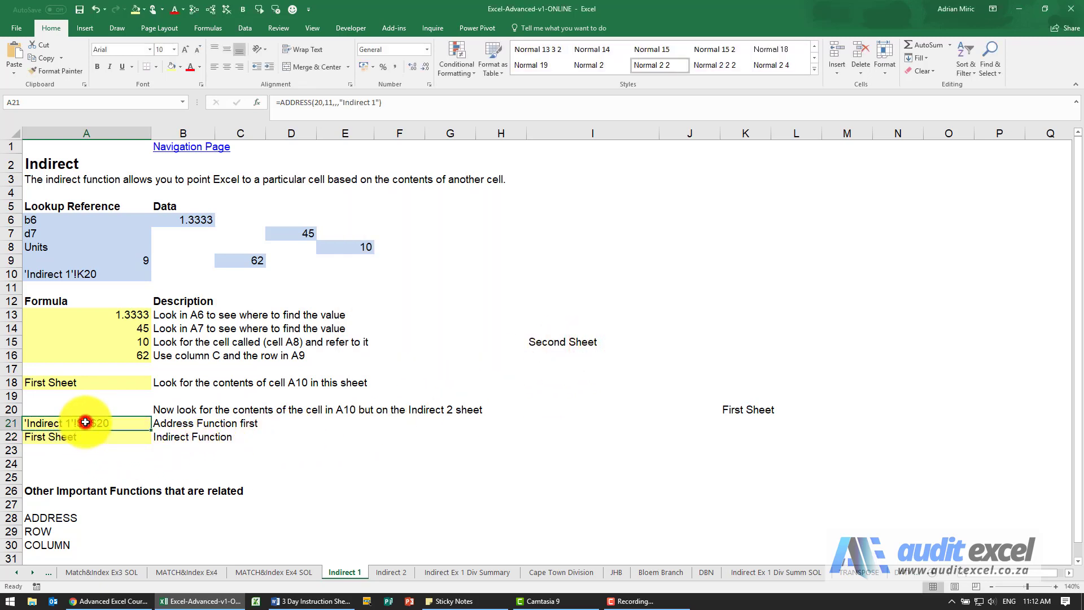
left_click(375, 102)
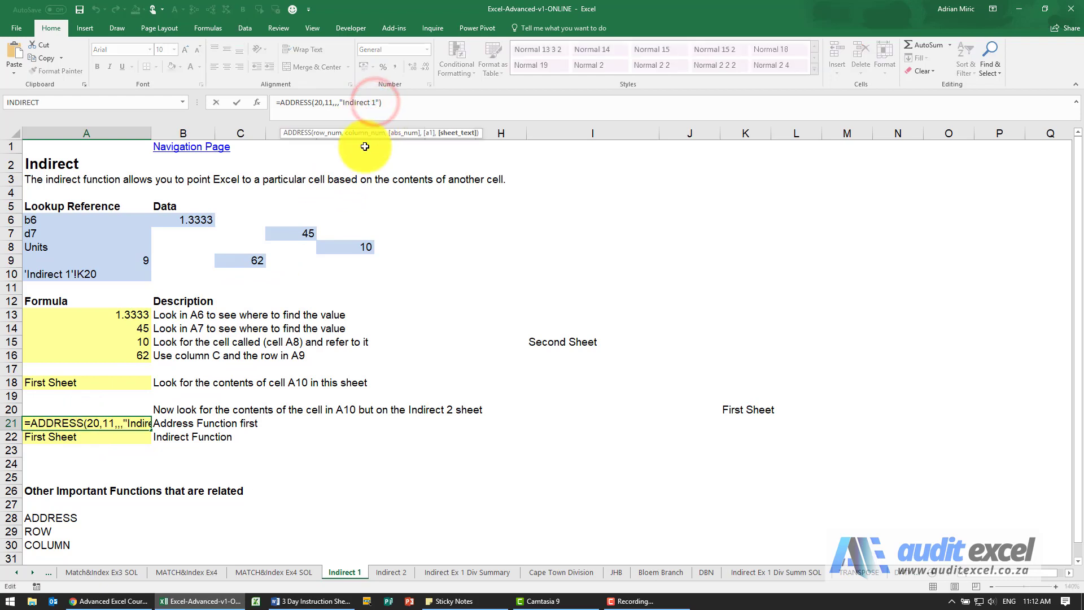
key("BackSpace")
key("ctrl+Return")
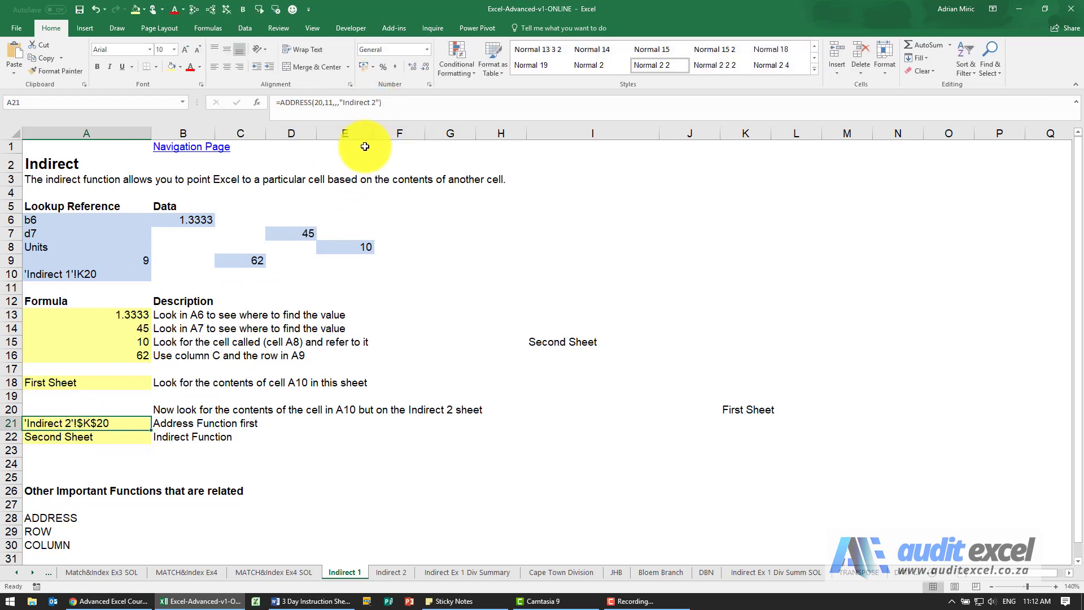
Step: Enter the sheet name Indirect 1 in cell A20
left_click(110, 409)
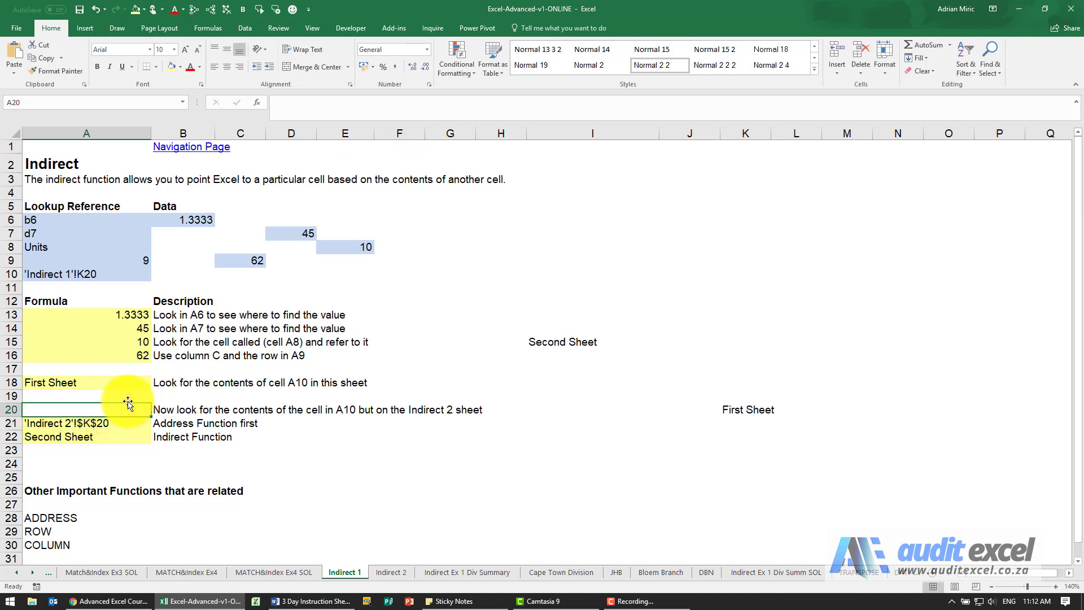
type("Indirect 1")
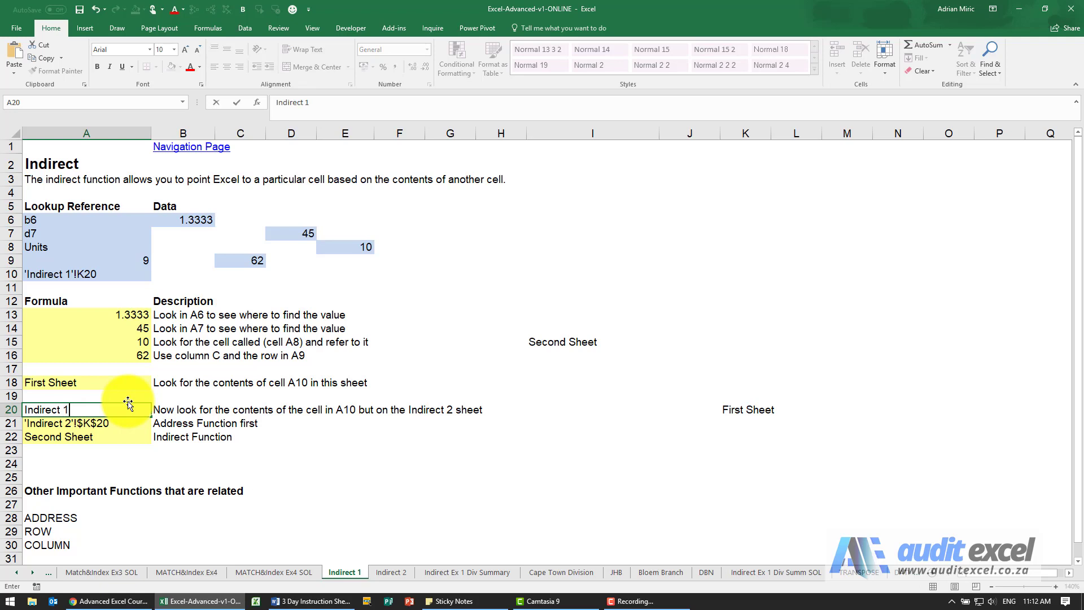
key("Return")
key("Up")
key("Down")
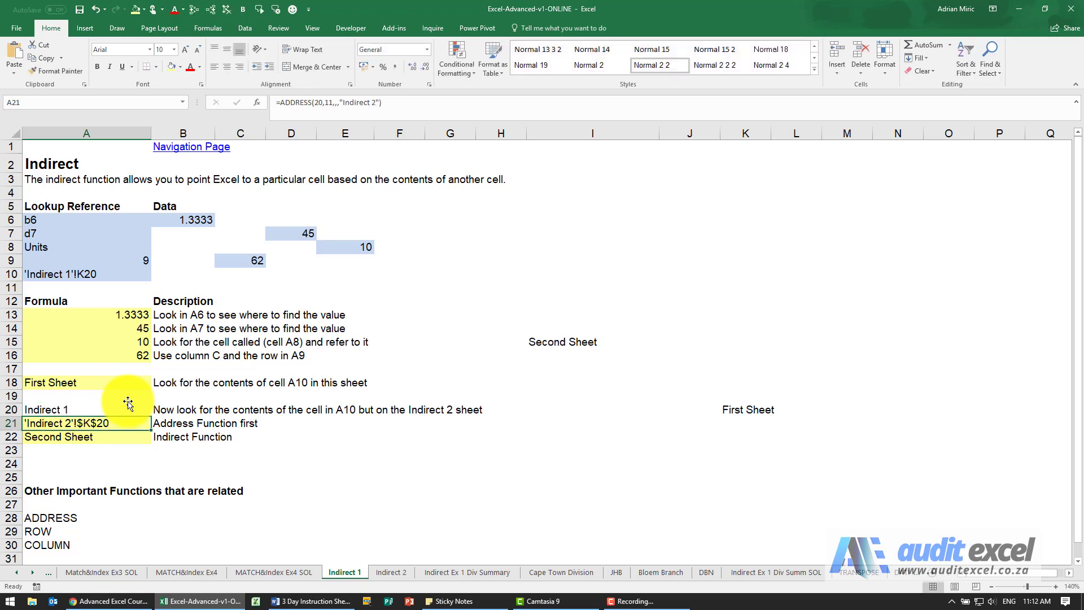
Step: Replace the fixed sheet text in A21's ADDRESS function with a reference to cell A20
left_click(308, 103)
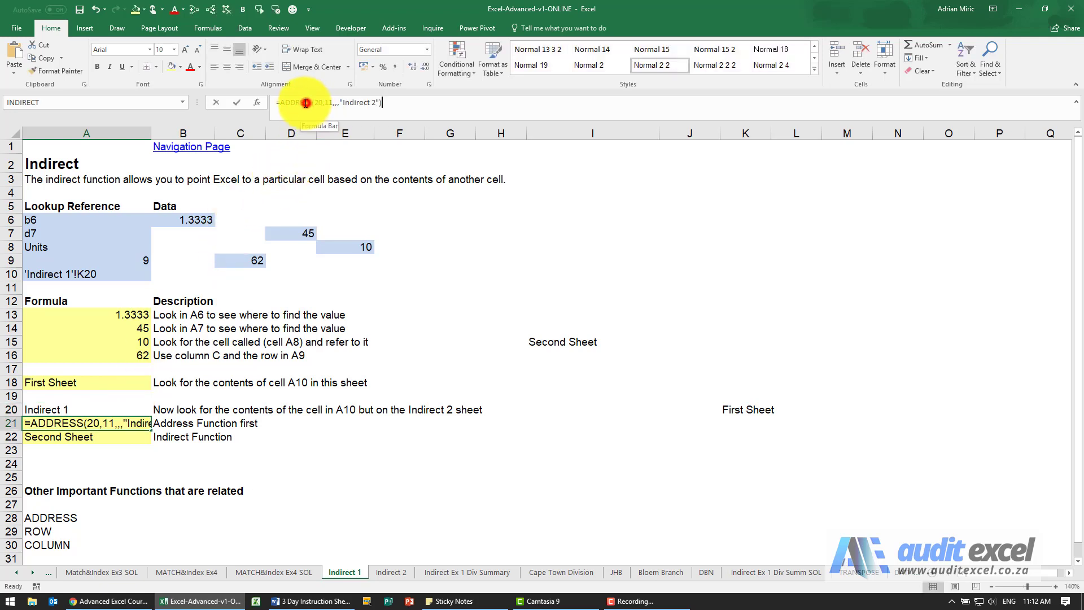
left_click(260, 103)
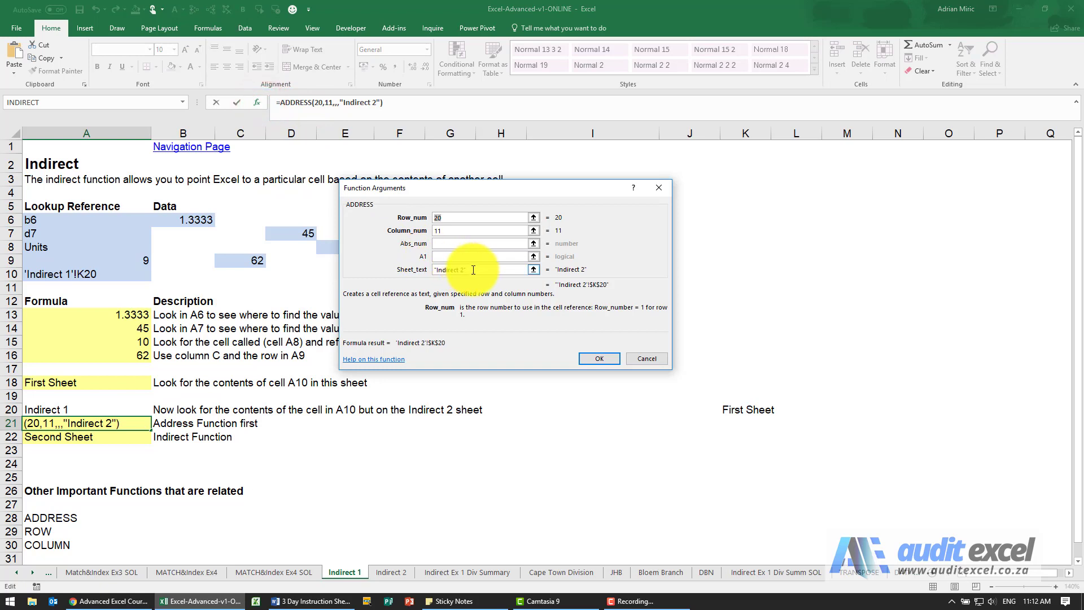
left_click(473, 269)
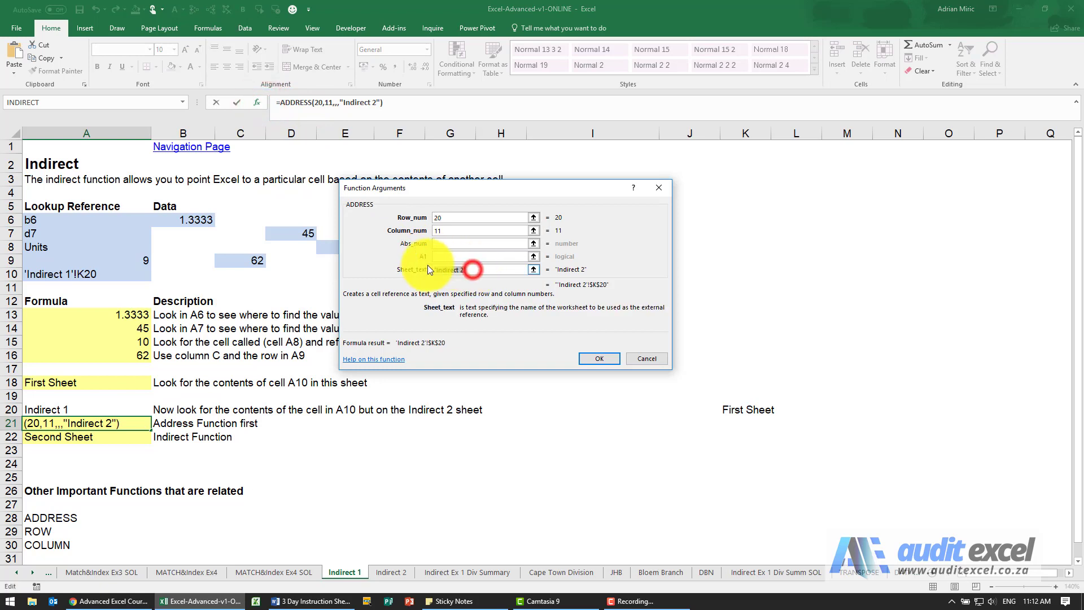
left_click(80, 409)
left_click(595, 356)
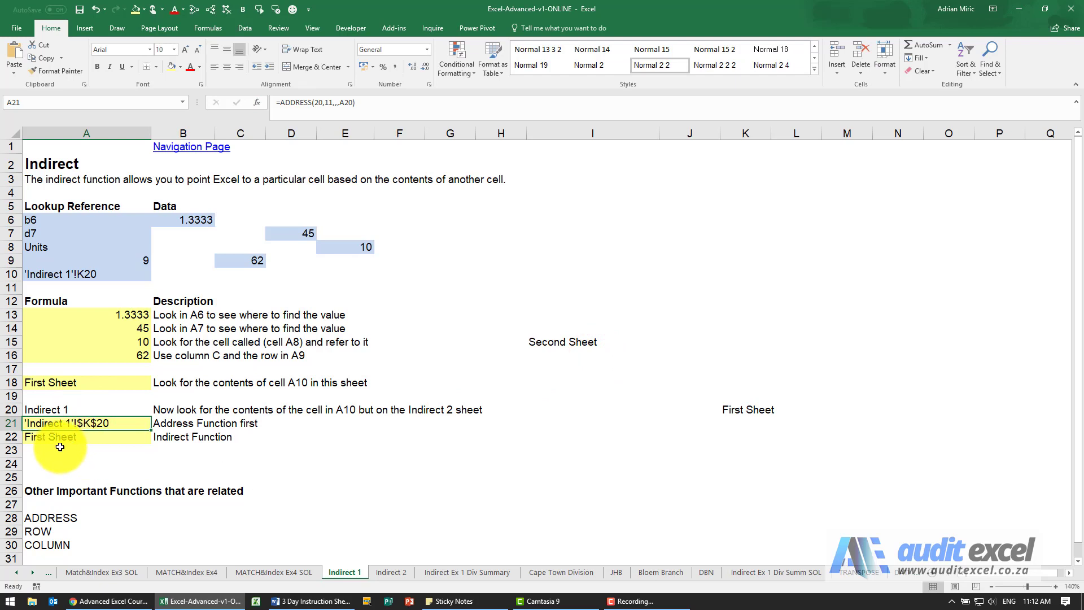
Step: Change the sheet name in A20 to Indirect 2 and check the INDIRECT formula in A22
left_click(80, 410)
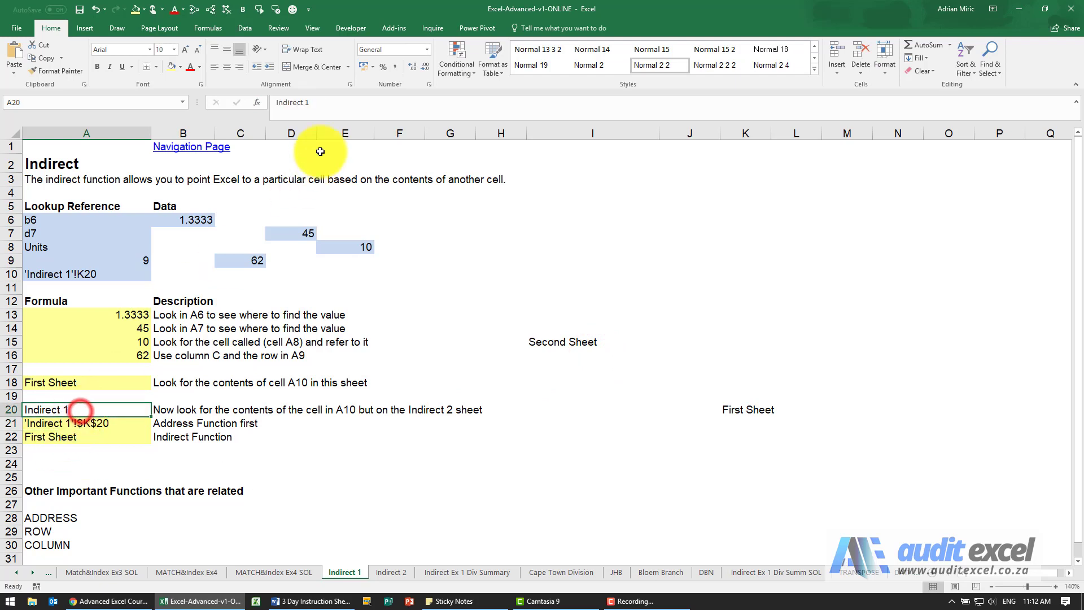
left_click(340, 103)
key("BackSpace")
type("2")
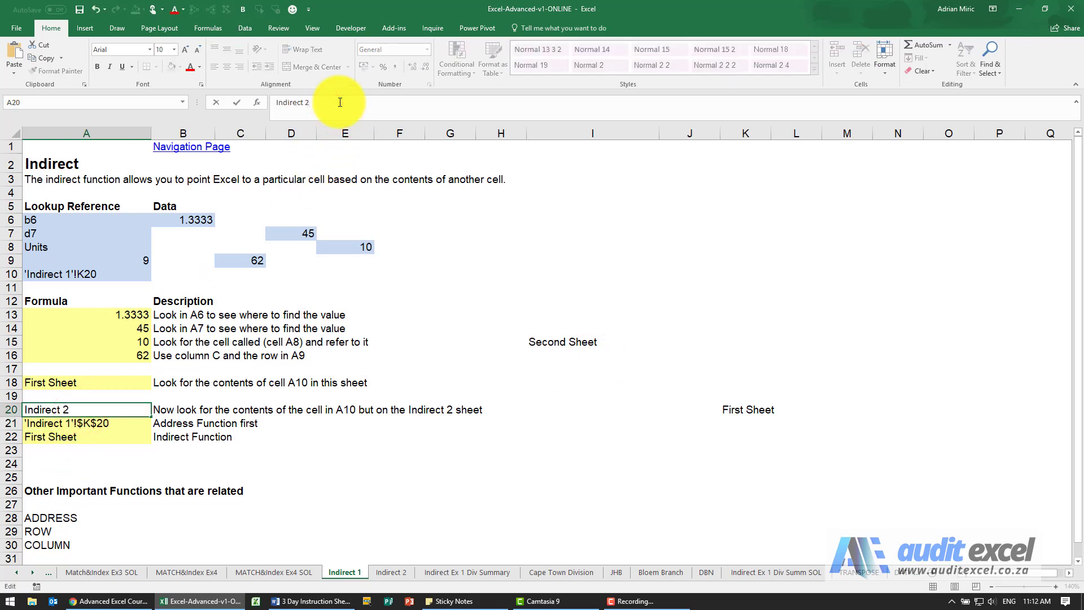
key("ctrl+Return")
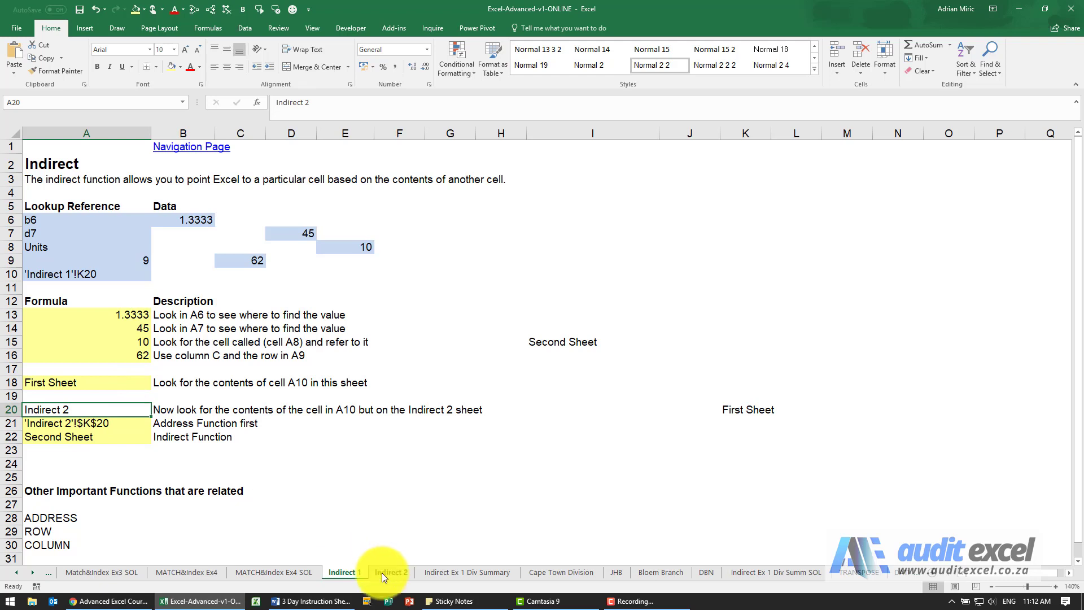
left_click(100, 437)
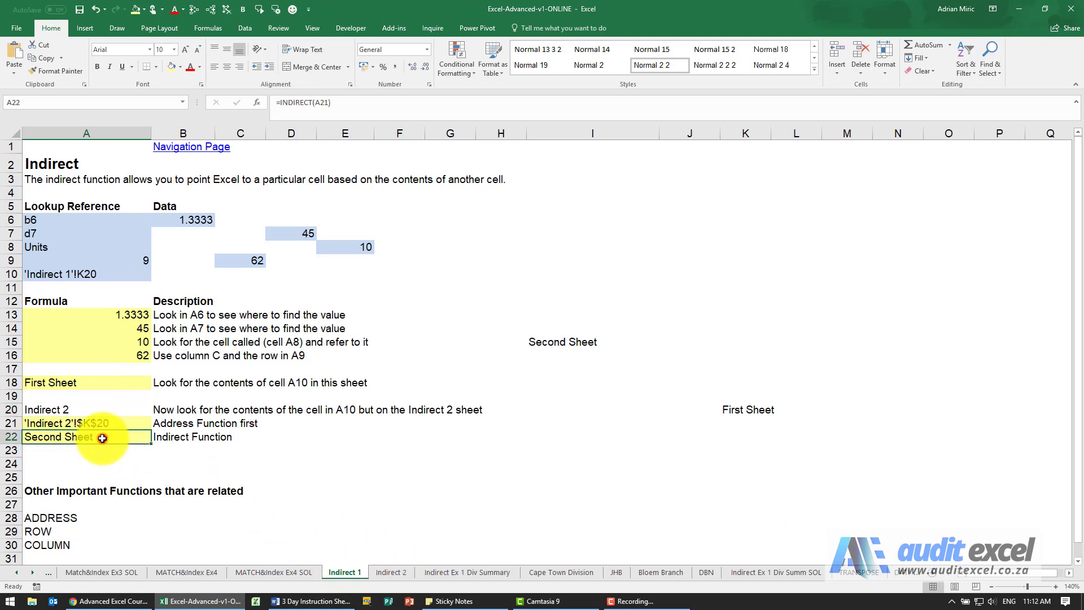